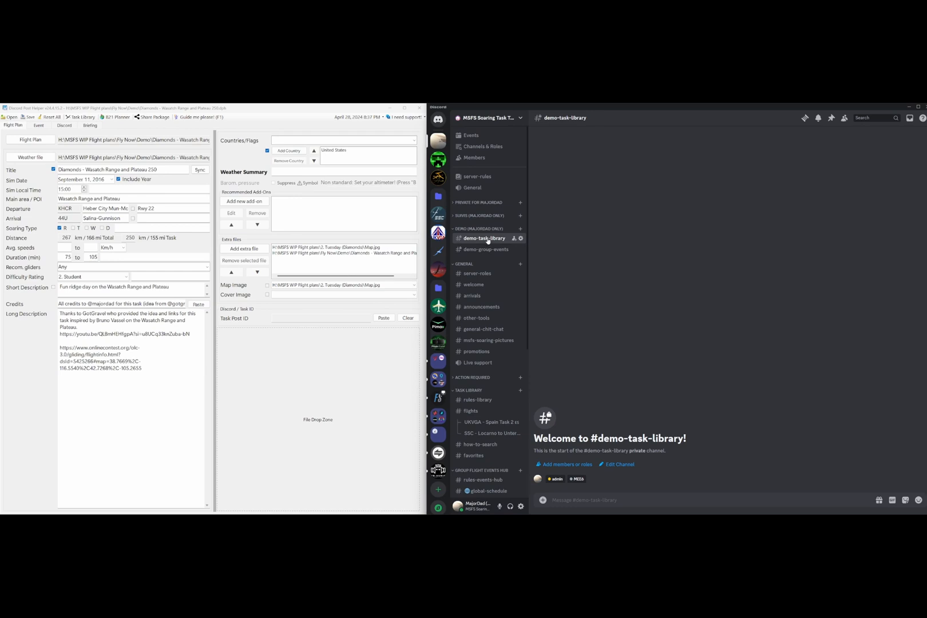
View the flights channel and the empty demo-task-library and demo-group-events channels on the MSFS Soaring Task Tools server.
left_click(473, 414)
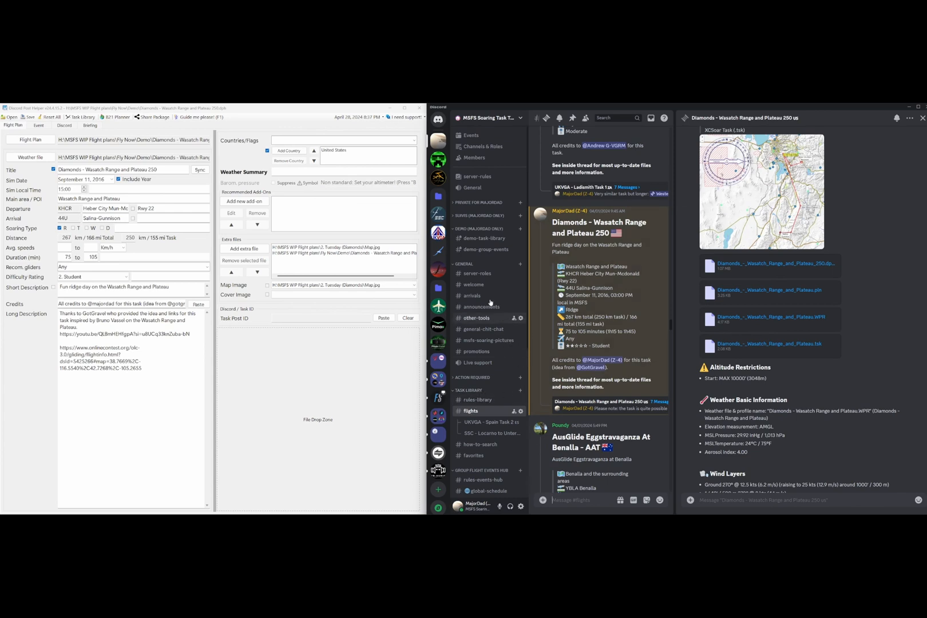
left_click(474, 239)
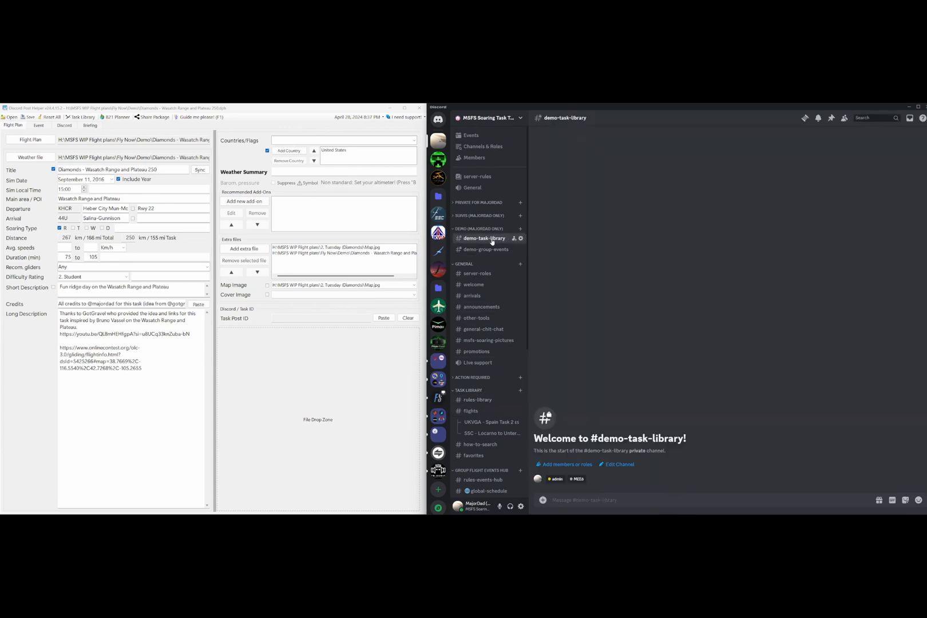
left_click(491, 250)
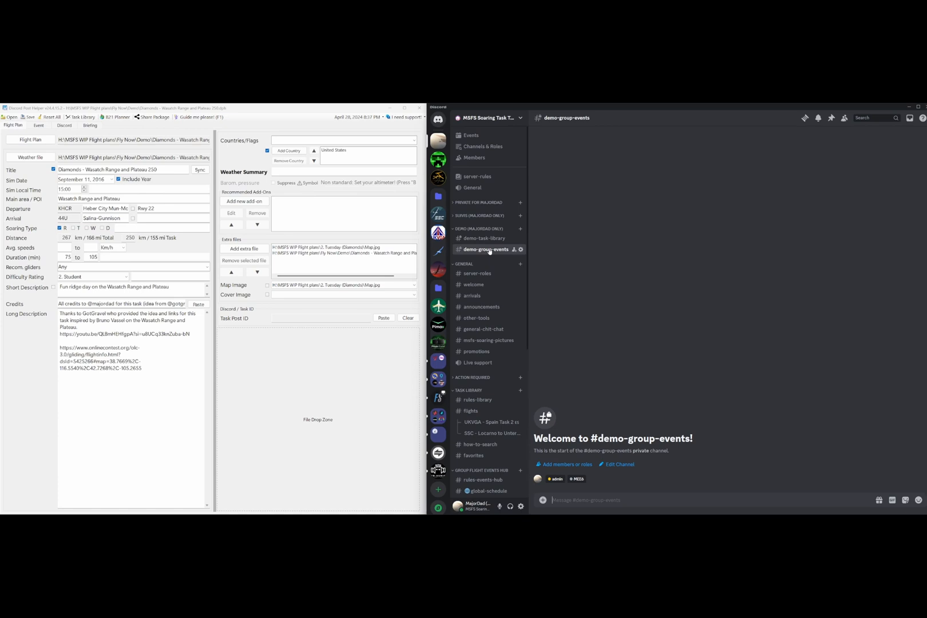
Examine group event posts in Got Gravel's soaring-diamond-events and Sim Soaring Club's tuesday-0930-utc channels, finishing back on the MSFS Soaring Task Tools server.
left_click(439, 159)
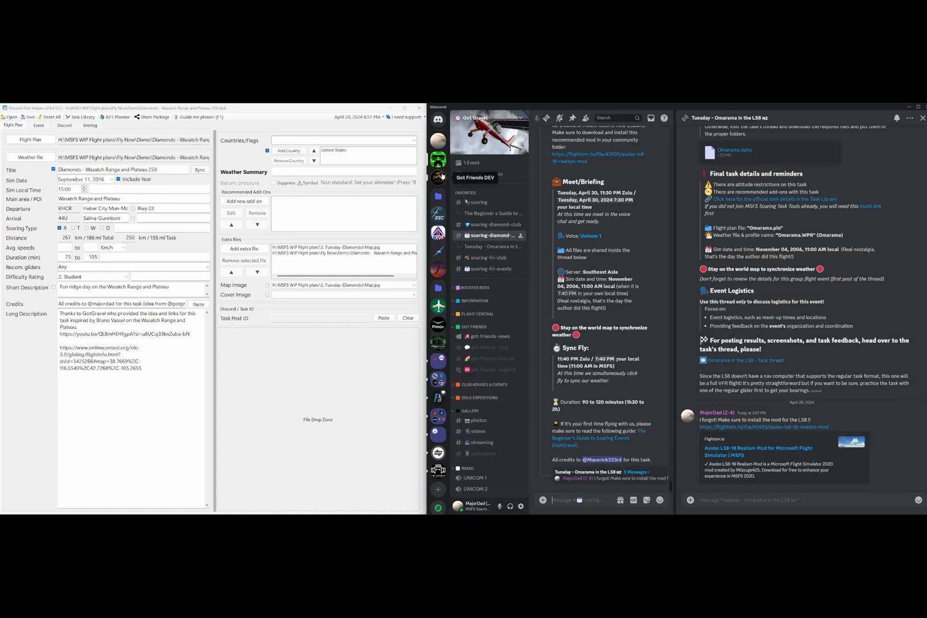
mouse_move(484, 235)
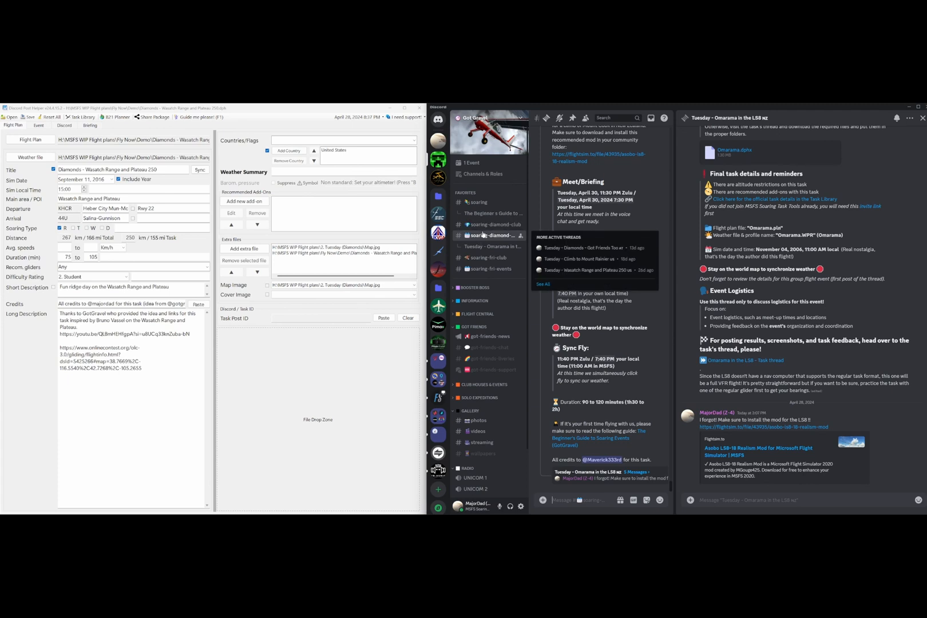
left_click(486, 235)
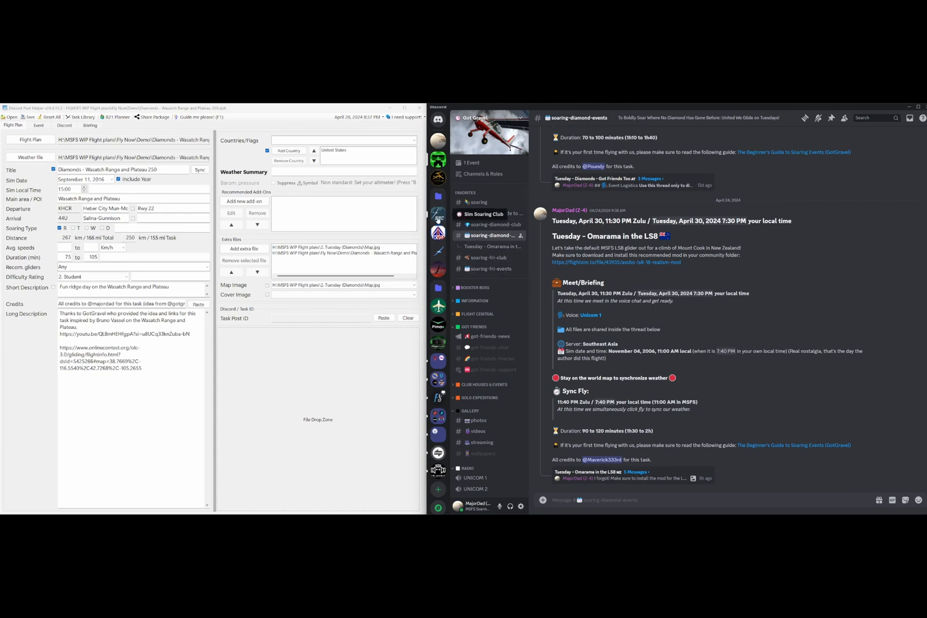
left_click(438, 217)
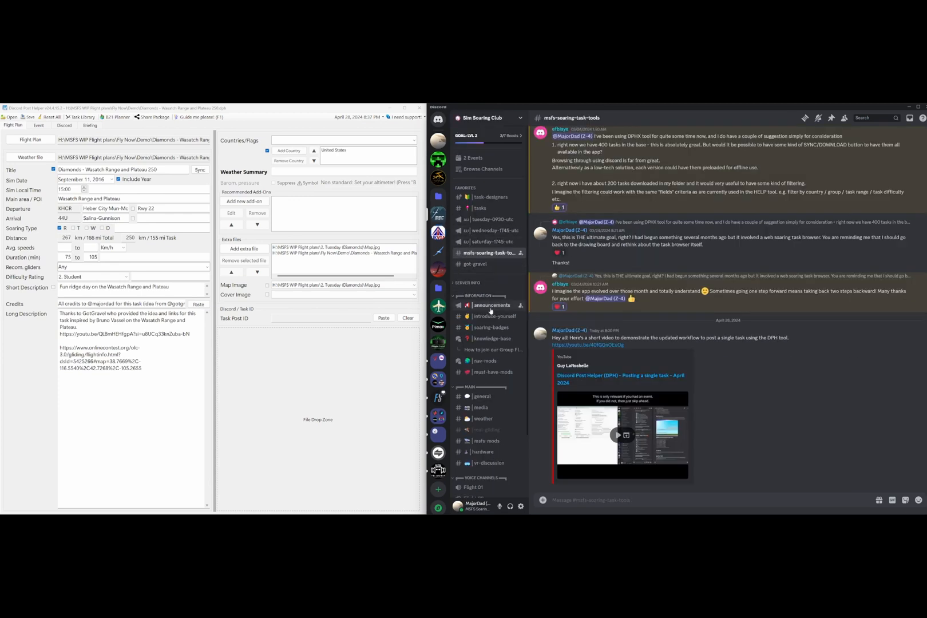
left_click(485, 220)
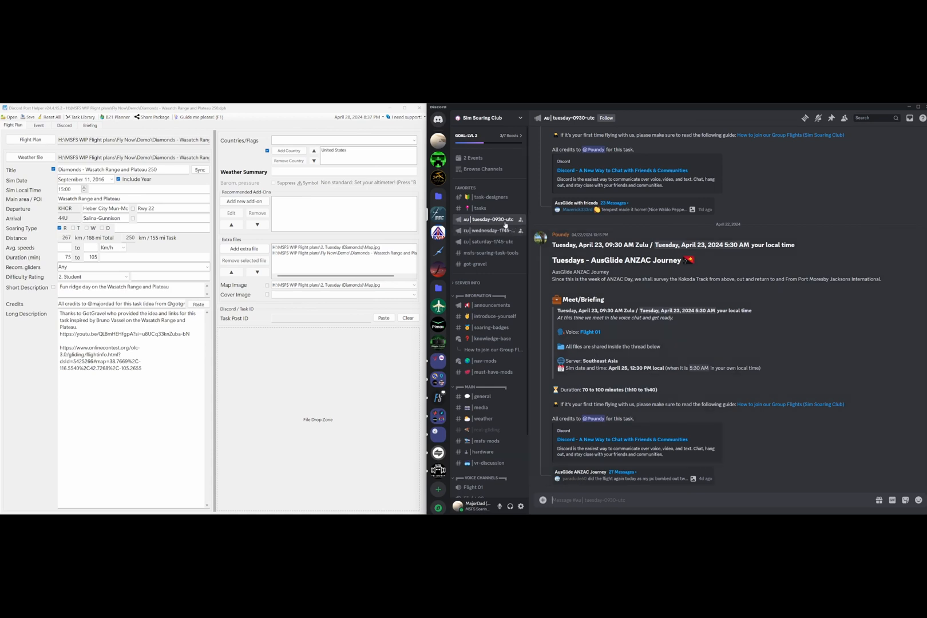
left_click(438, 141)
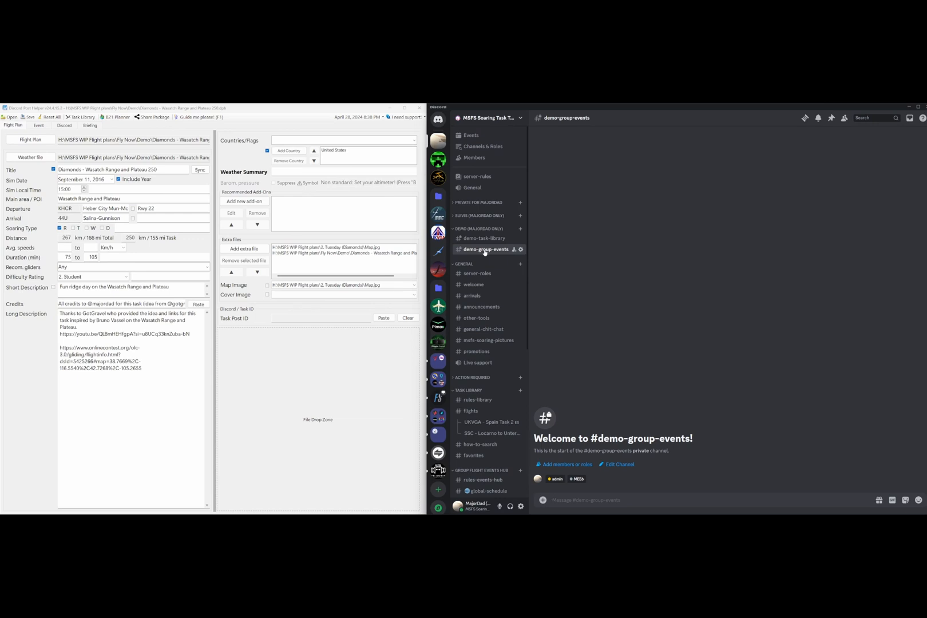
Switch to Discord Post Helper and review the group event details and the Discord posting options.
left_click(242, 117)
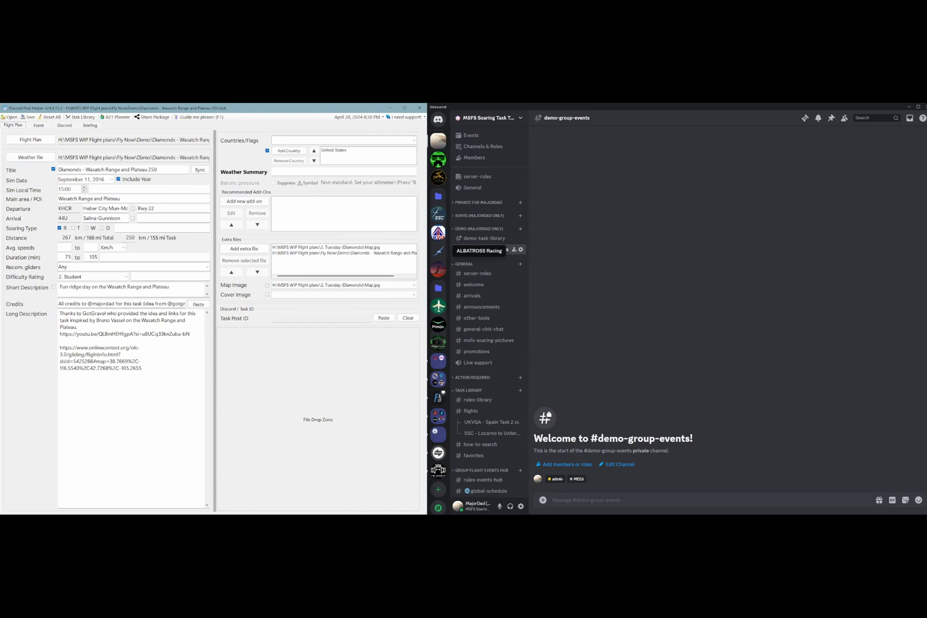
left_click(38, 125)
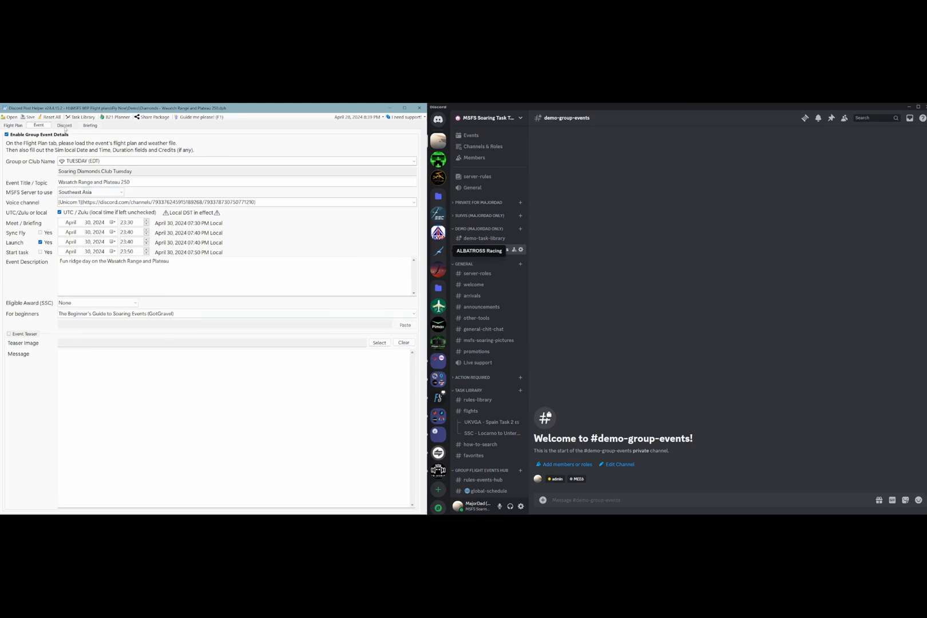
left_click(64, 126)
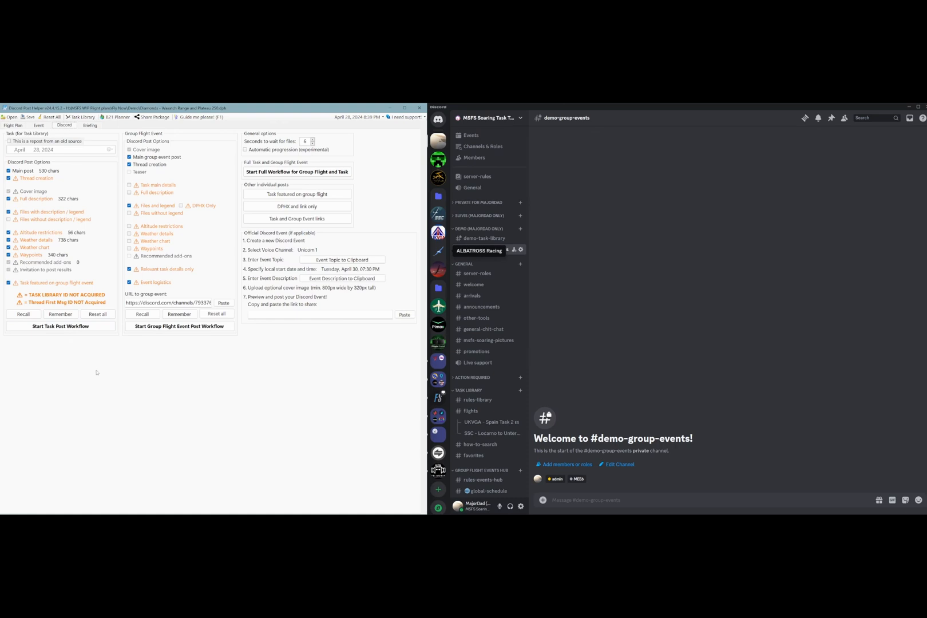
left_click(634, 299)
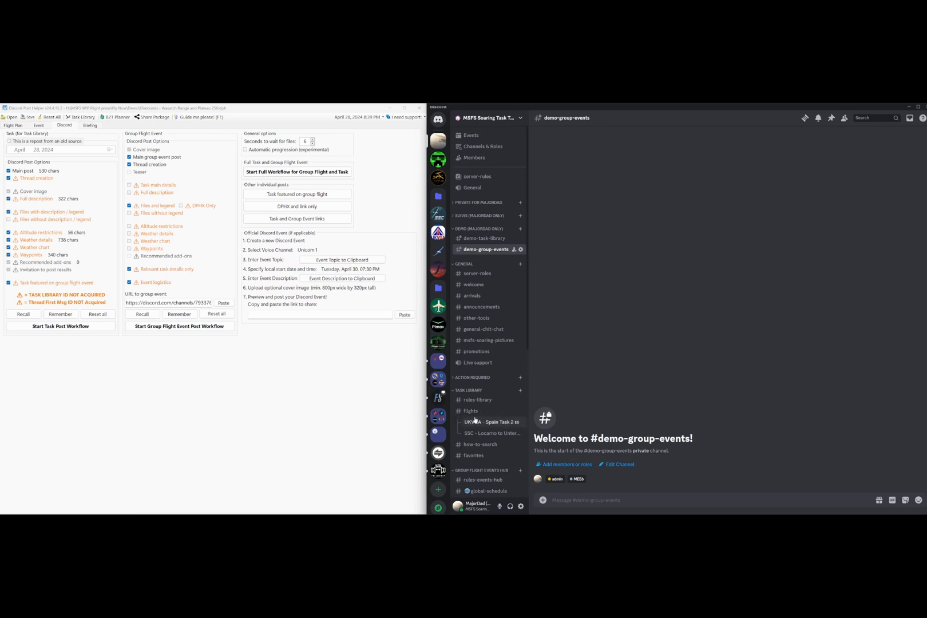
mouse_move(459, 423)
Include task main details, full description, altitude restrictions, weather details, weather chart and waypoints in the group event post, and exclude relevant task details only.
left_click(129, 186)
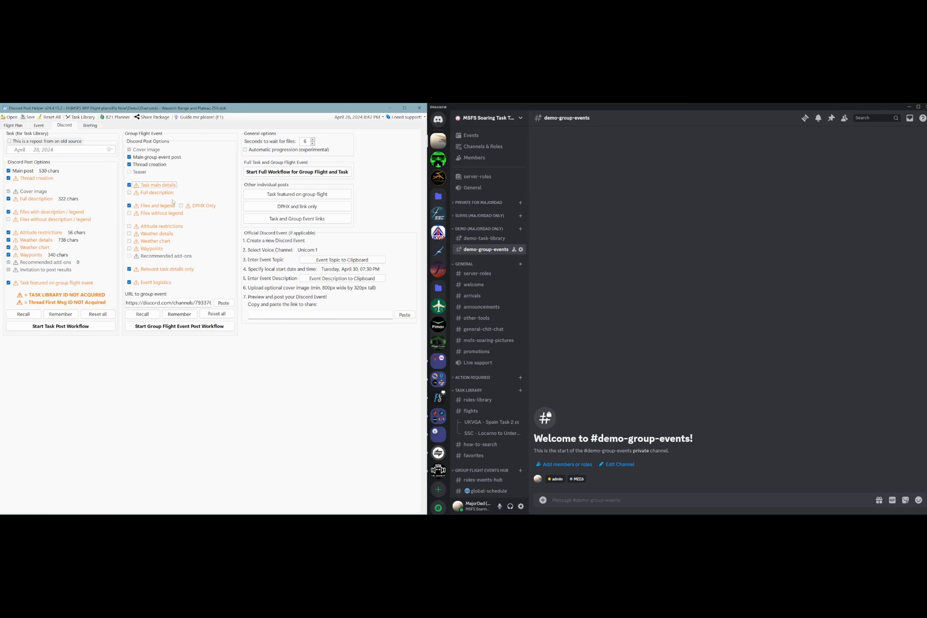
left_click(130, 193)
left_click(129, 226)
left_click(129, 234)
left_click(129, 241)
left_click(129, 248)
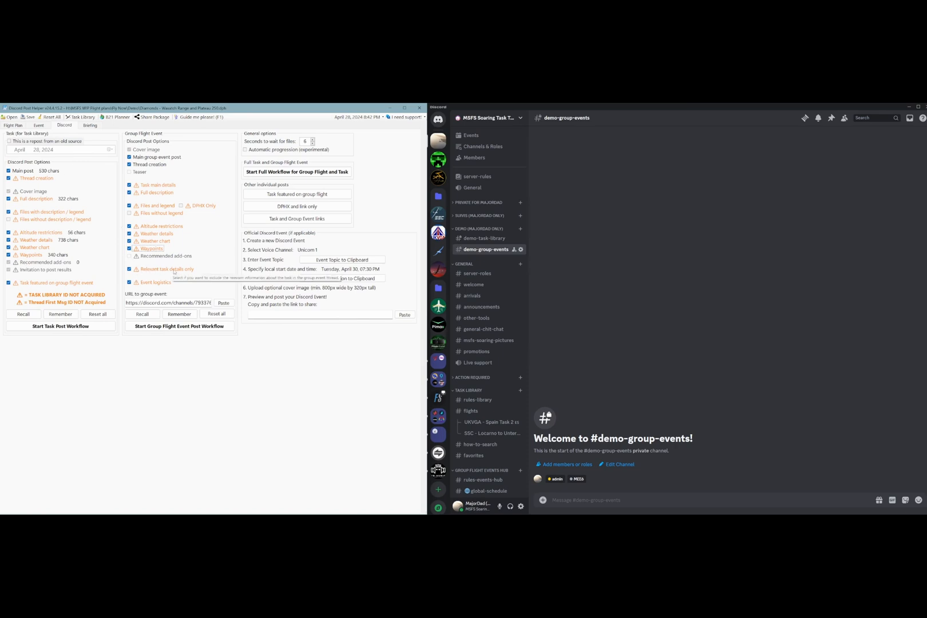
left_click(129, 269)
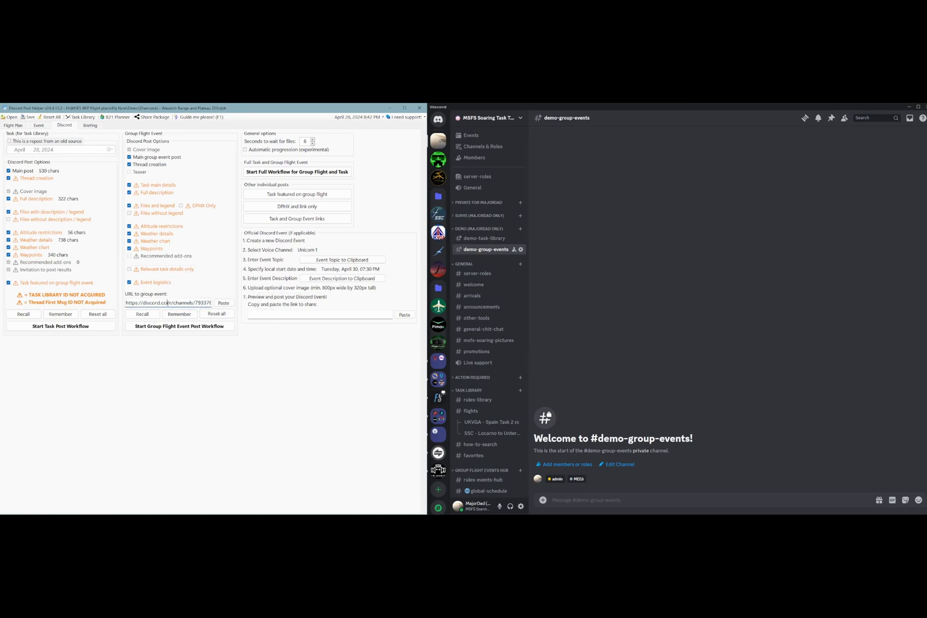
Clear the URL to the group event and save the session file.
left_click(166, 303)
key("Delete")
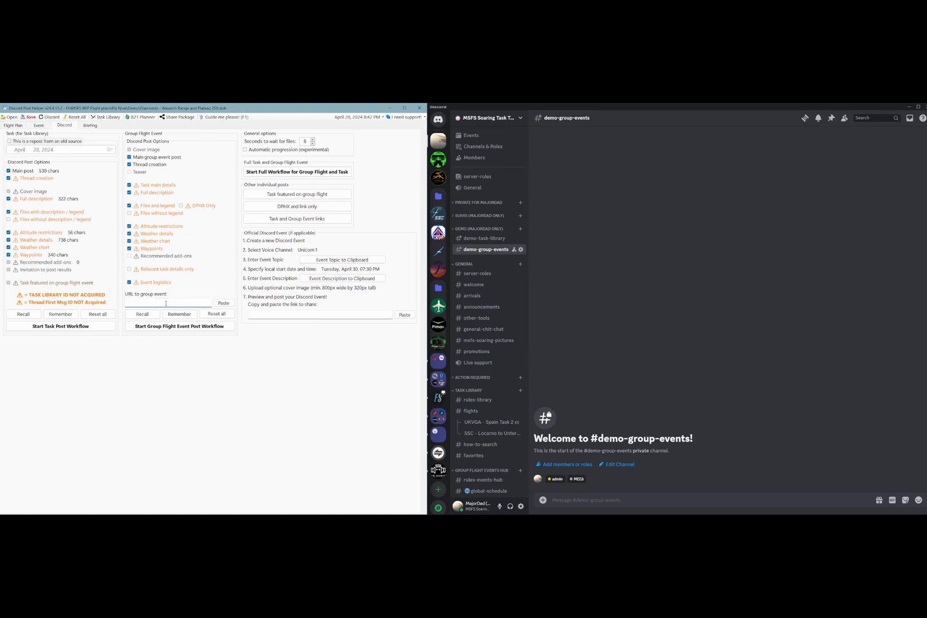
key("ctrl+s")
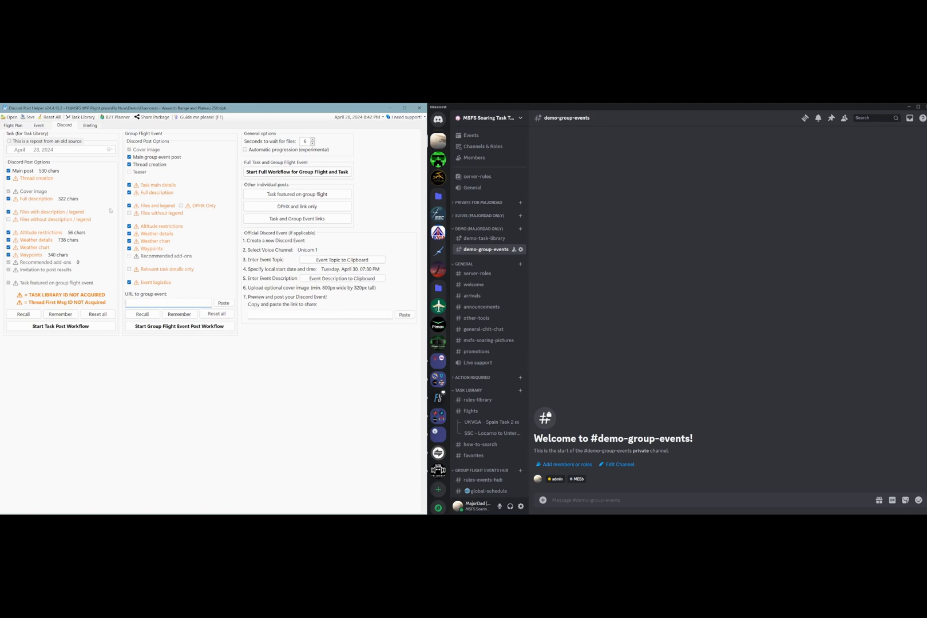
Remember the group event post options, and test resetting and recalling the stored selection.
left_click(176, 314)
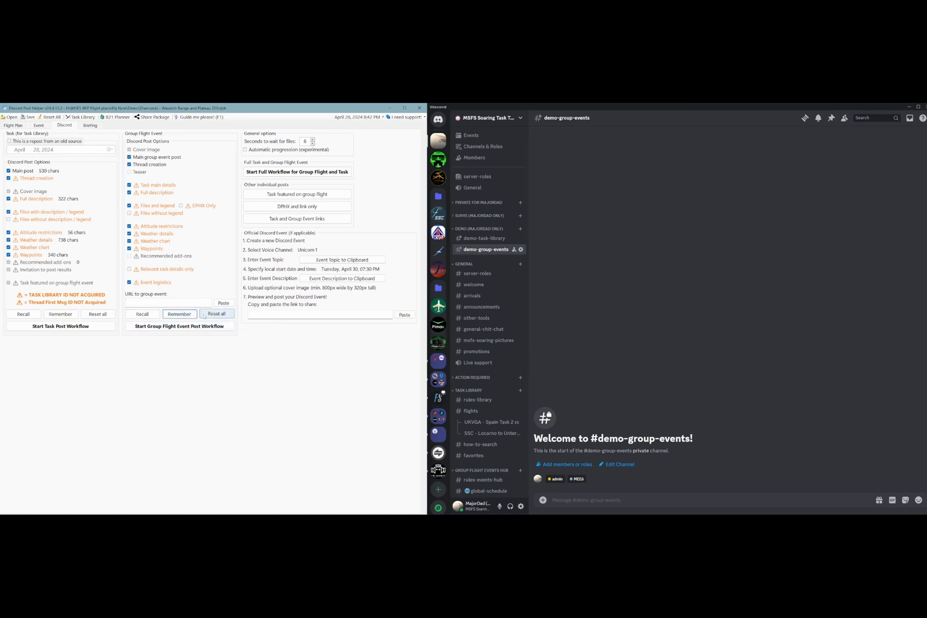
left_click(142, 315)
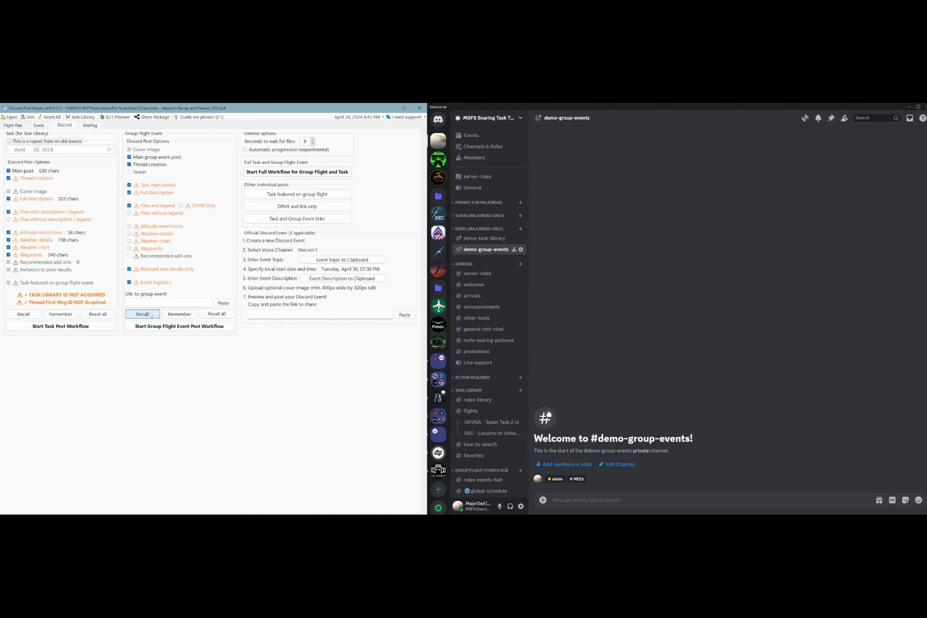
left_click(213, 314)
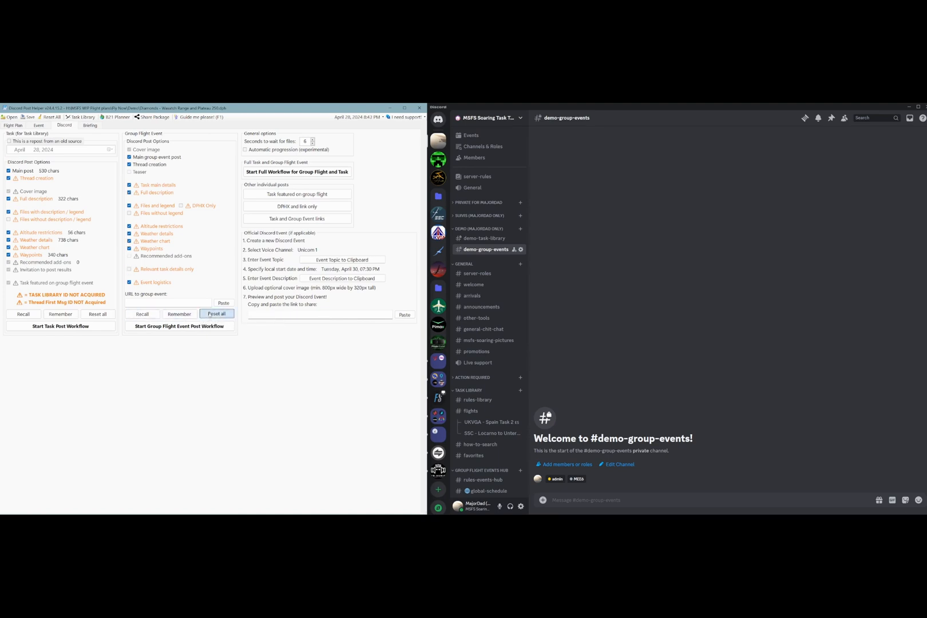
left_click(147, 315)
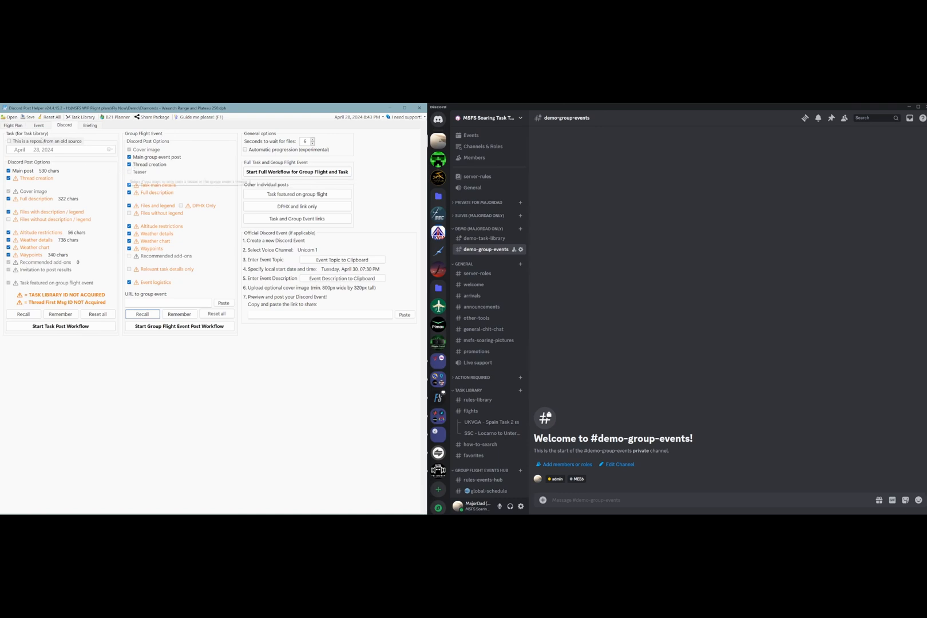
Start the full workflow for group flight and task despite the incomplete fields, and auto-paste the event post into demo-group-events.
left_click(41, 126)
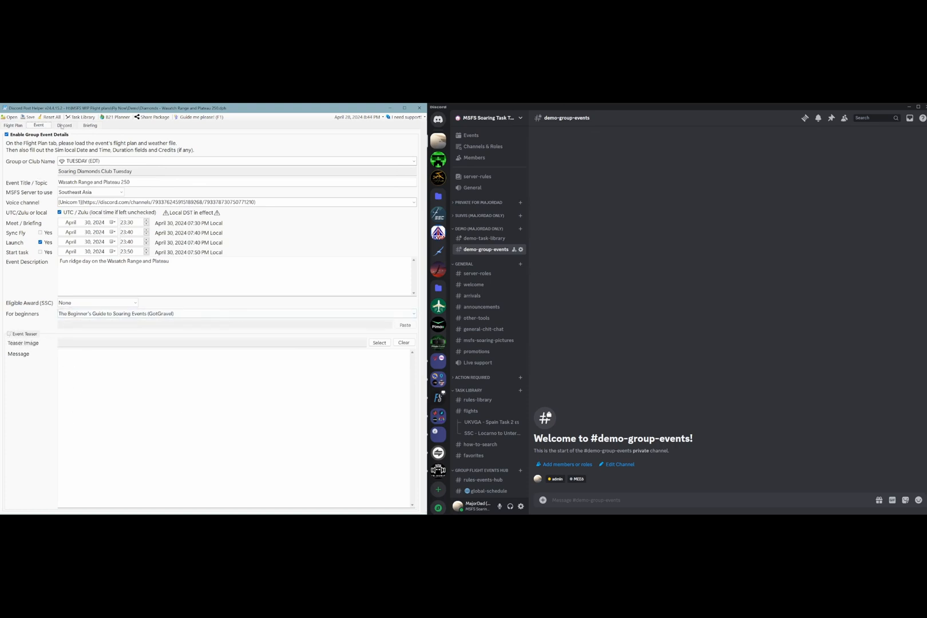
left_click(64, 126)
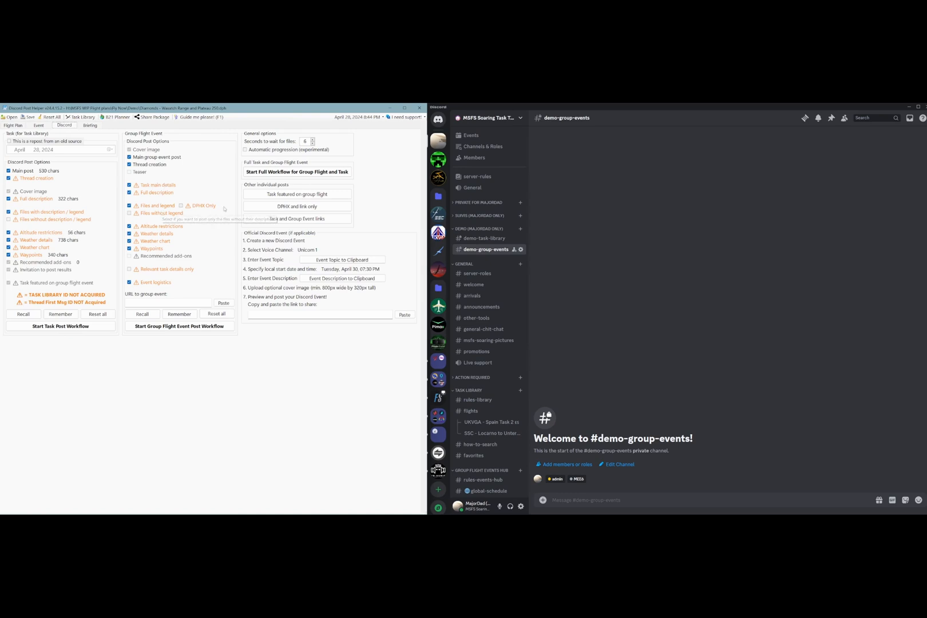
left_click(275, 172)
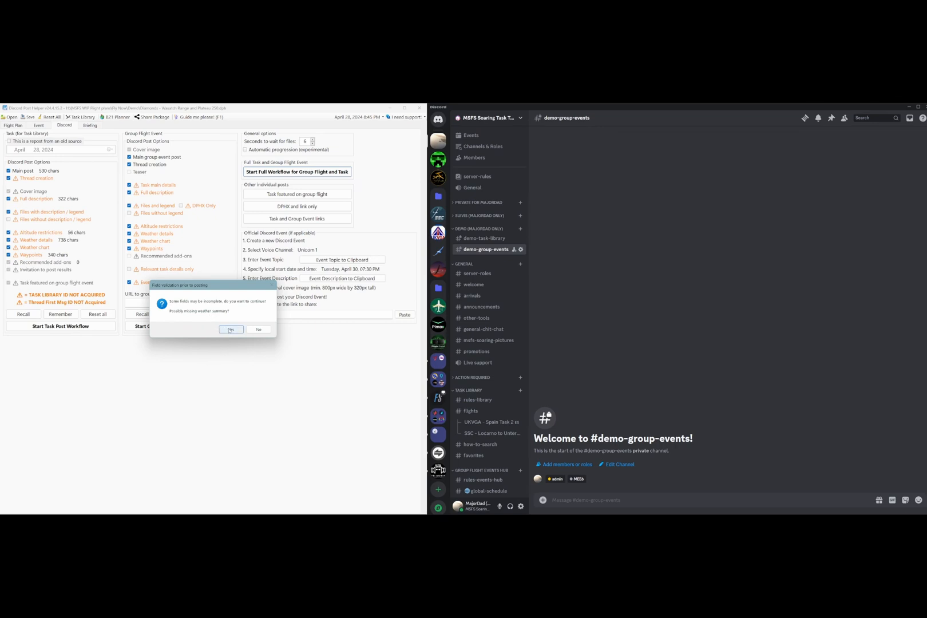
left_click(231, 330)
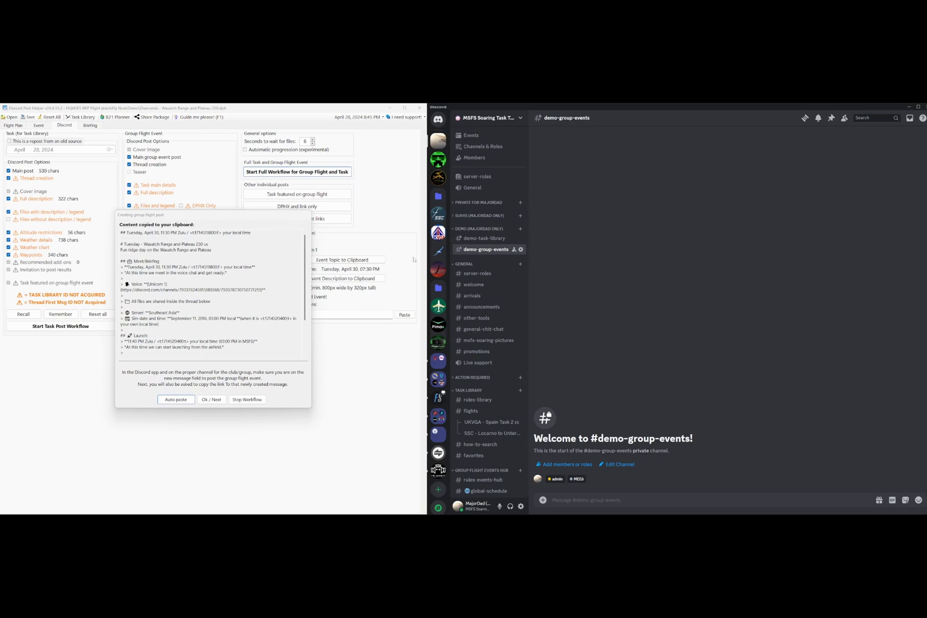
left_click(480, 252)
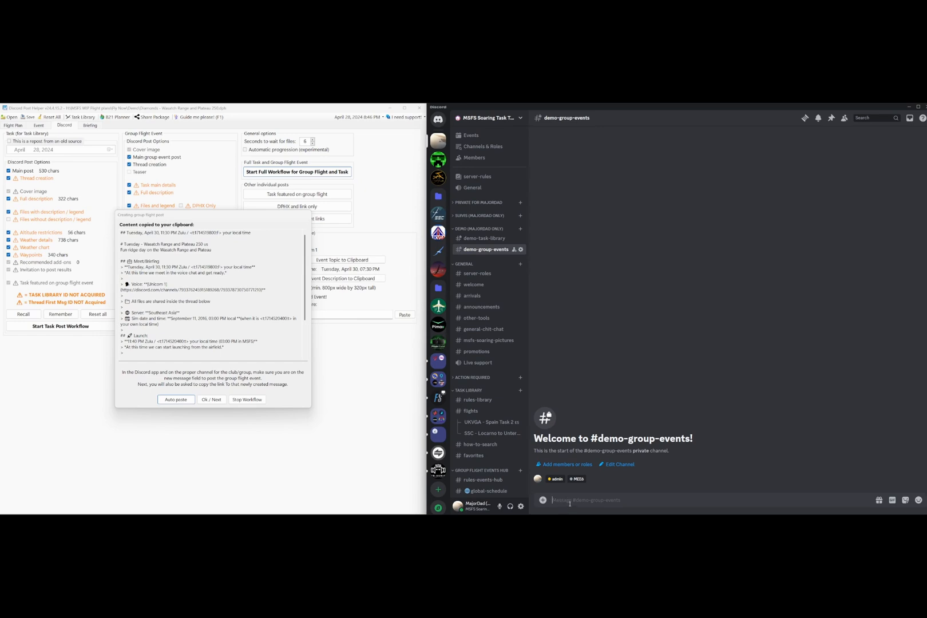
left_click(176, 399)
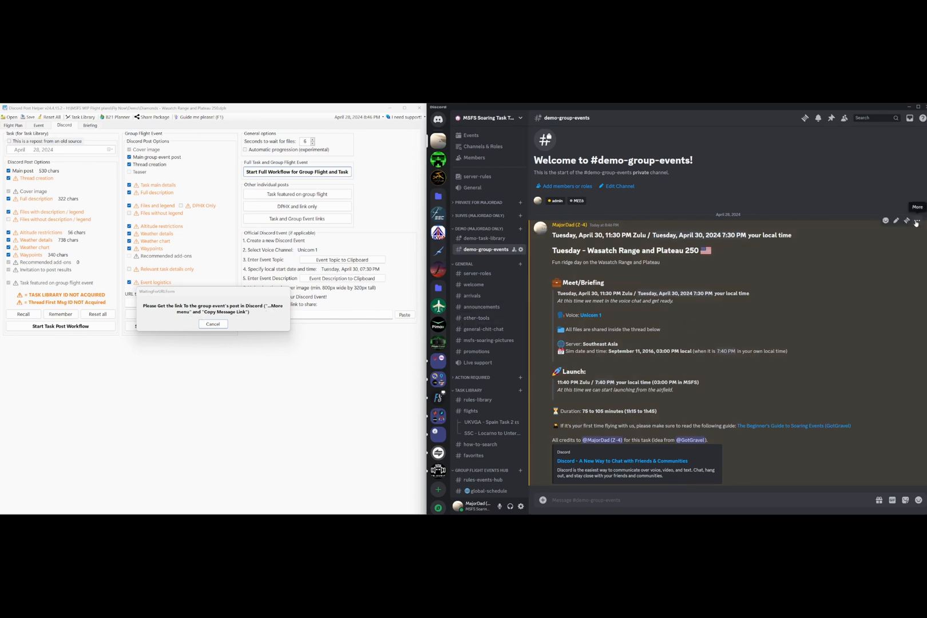
Copy the message link of the Wasatch Range and Plateau 250 event post for the workflow.
left_click(917, 221)
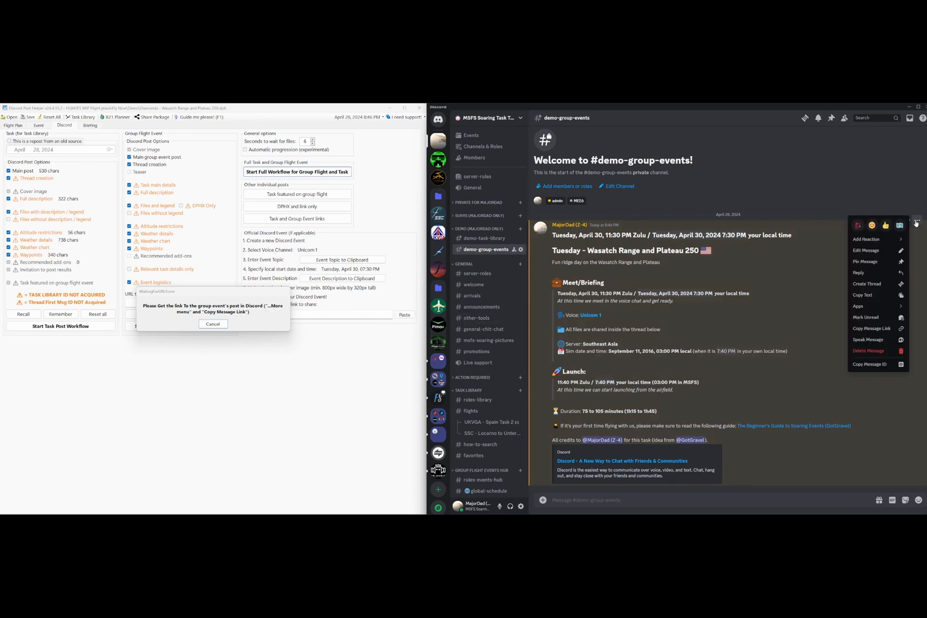
left_click(861, 328)
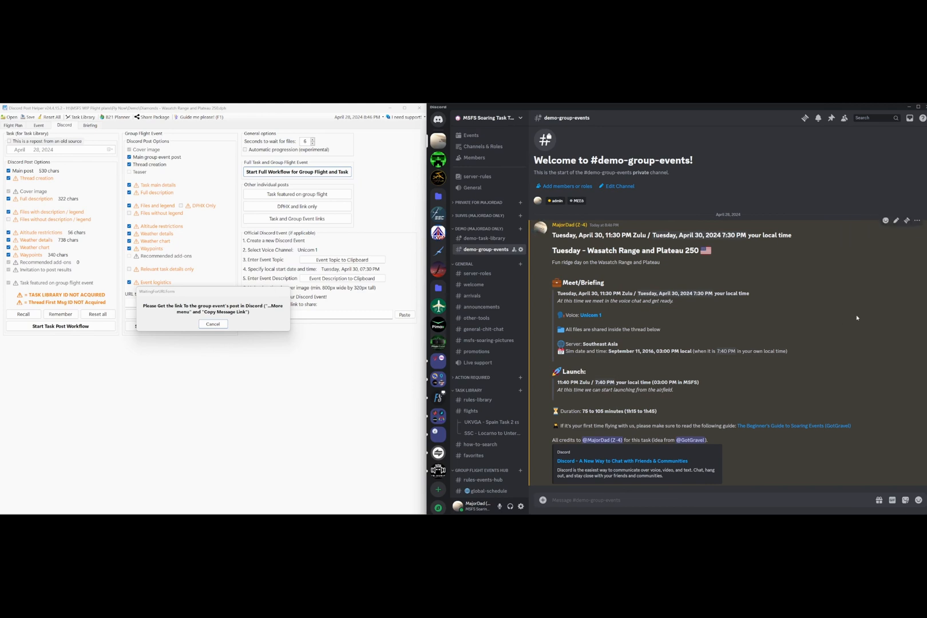
key("shift")
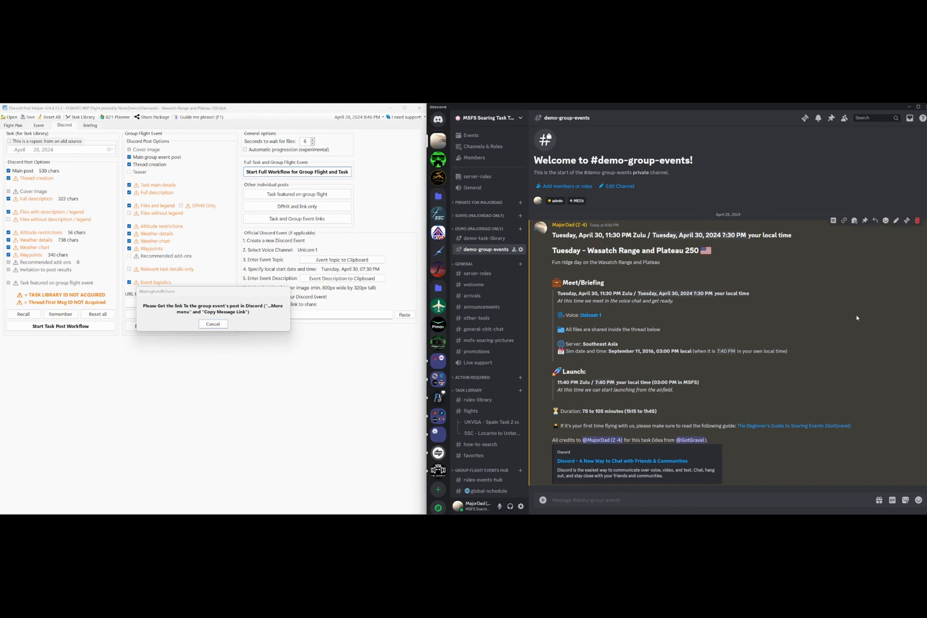
left_click(844, 222)
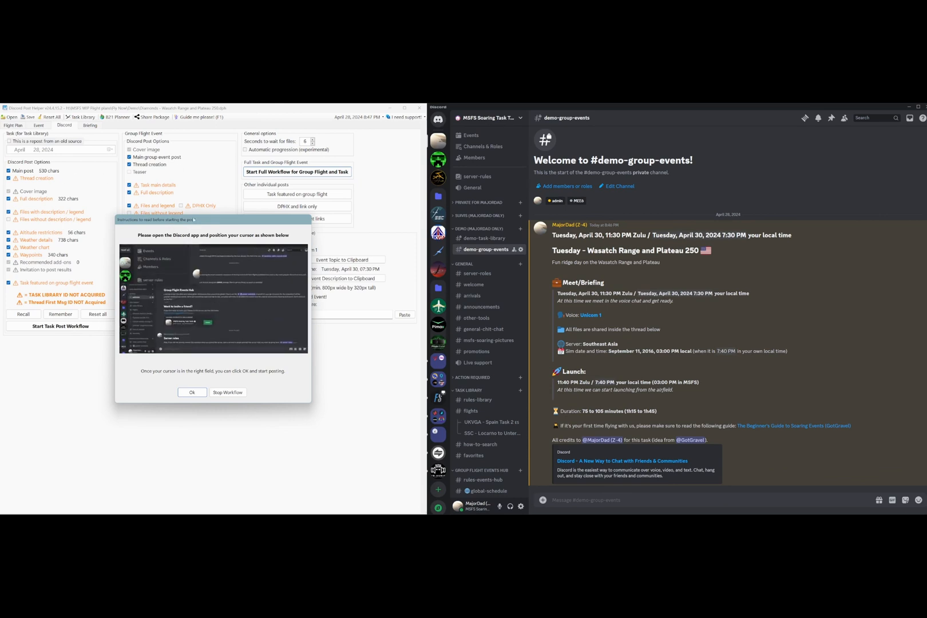
Reposition the posting instructions window and open the demo-task-library channel for the task post.
left_click_drag(194, 223, 286, 241)
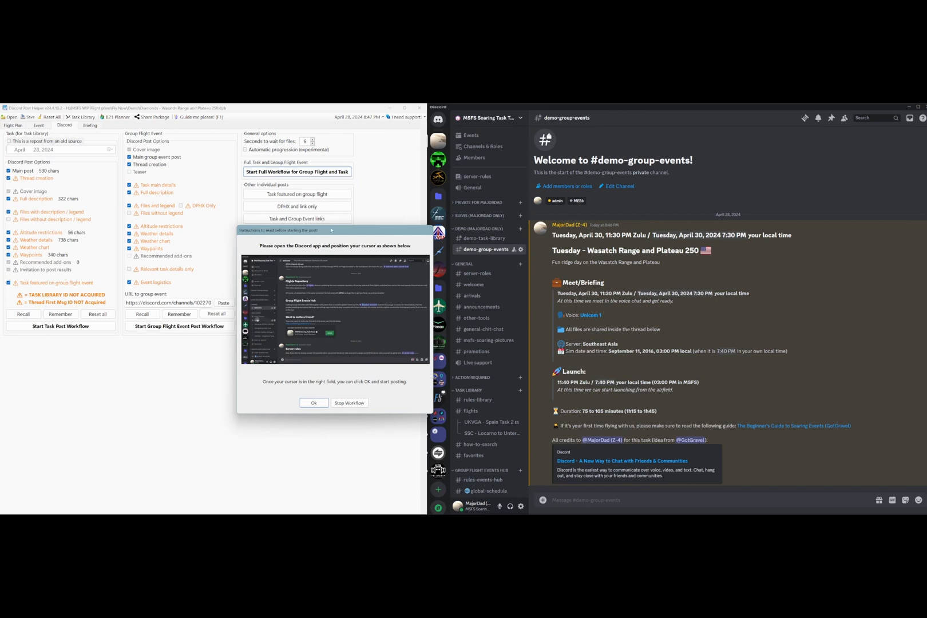
left_click_drag(326, 232, 221, 221)
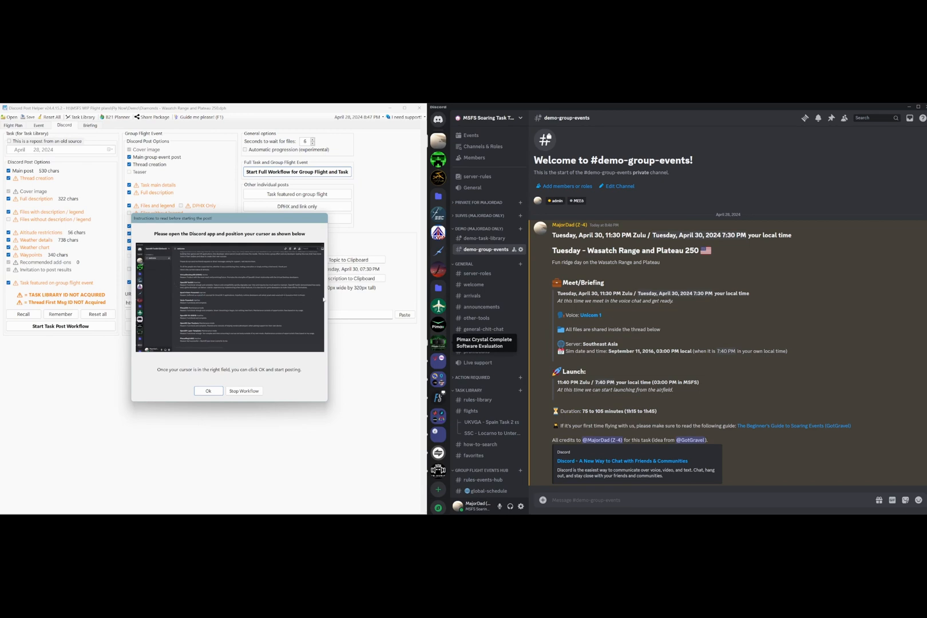
left_click(482, 241)
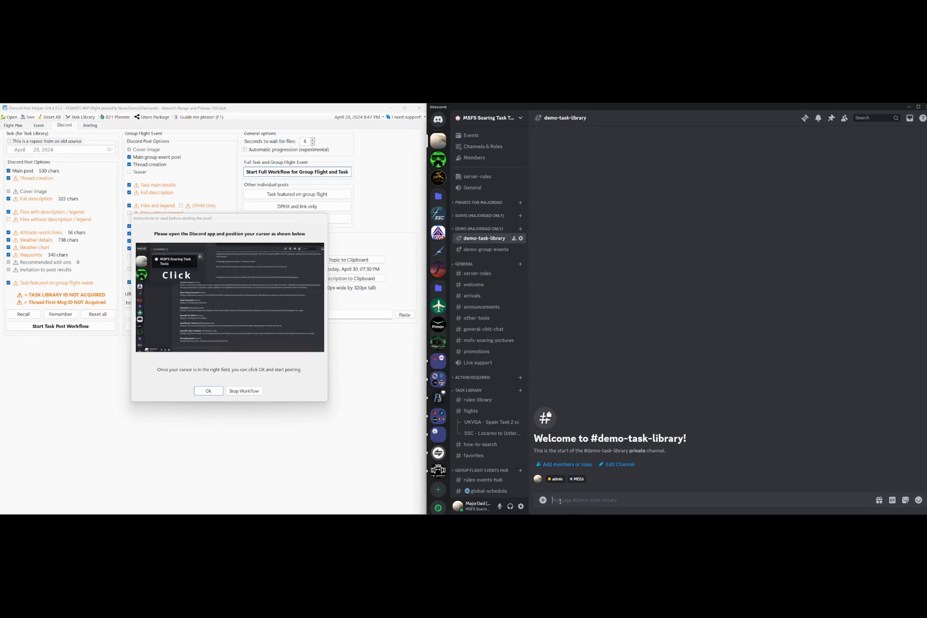
Auto-paste the main task post into demo-task-library and copy its message link for the workflow.
left_click(209, 392)
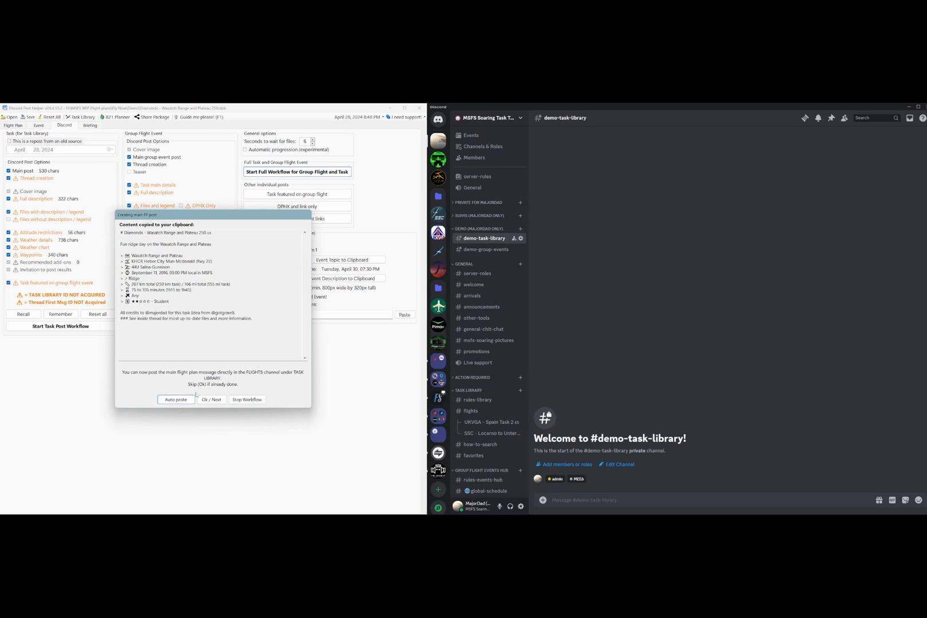
left_click(176, 399)
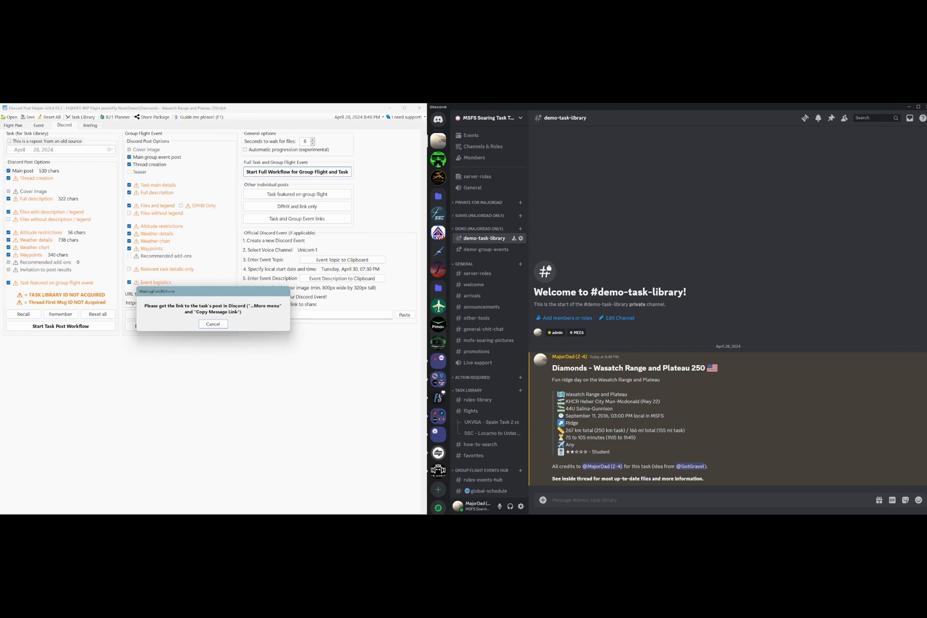
left_click(851, 435)
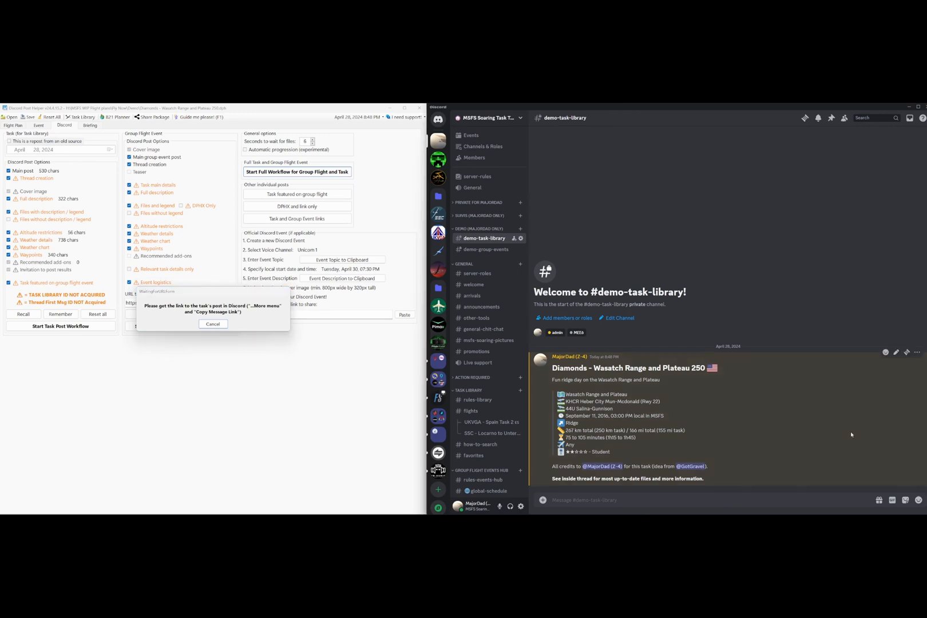
left_click(918, 353)
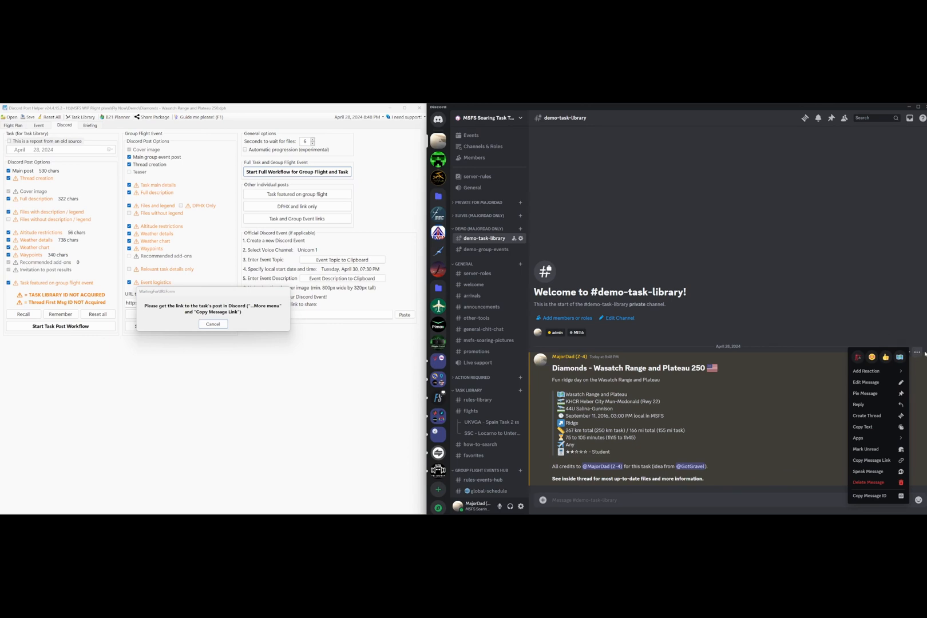
left_click(868, 462)
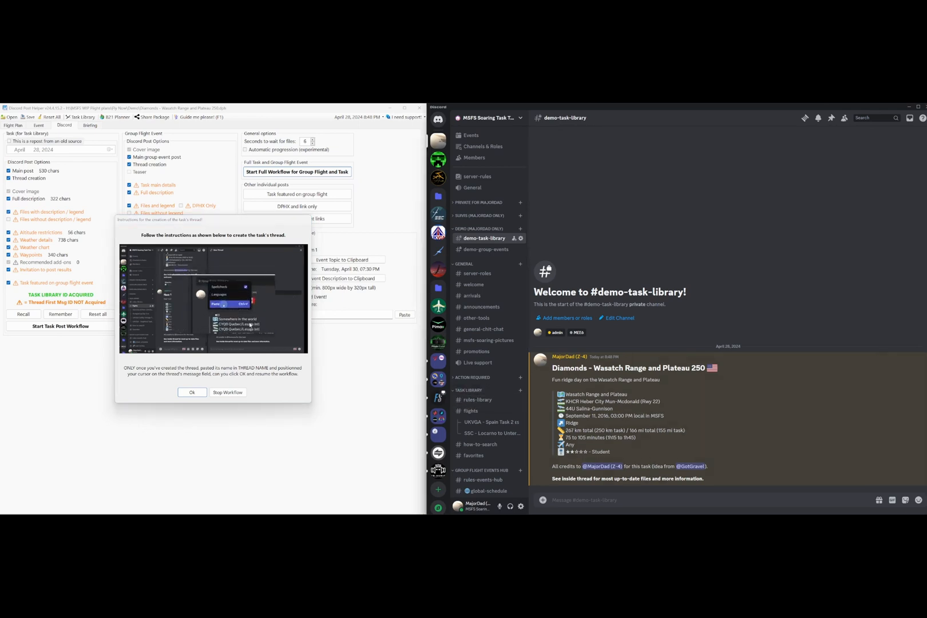
Create a thread from the task post and paste "Diamonds - Wasatch Range and Plateau 250 us" as its name.
mouse_move(729, 440)
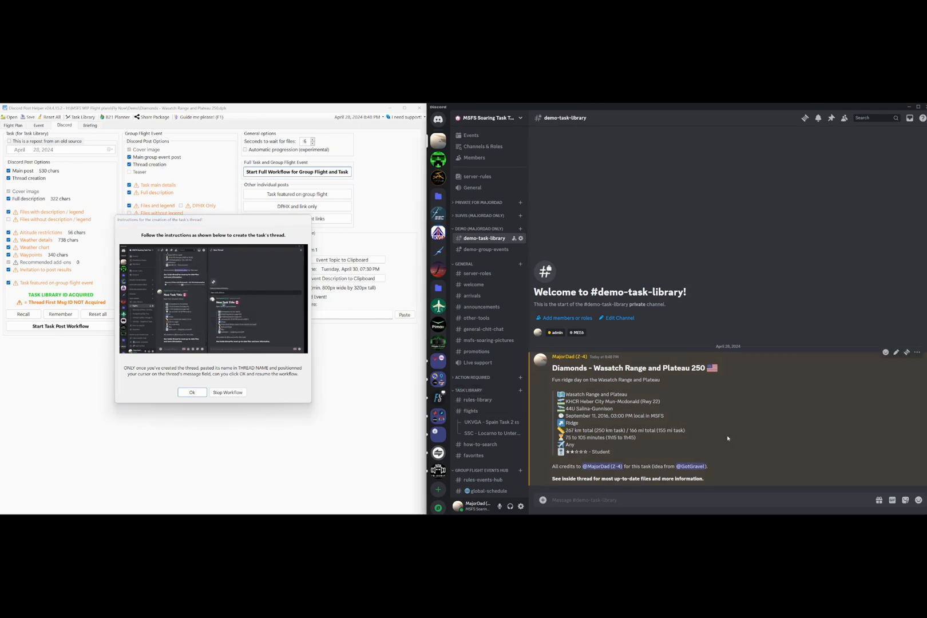
left_click(907, 354)
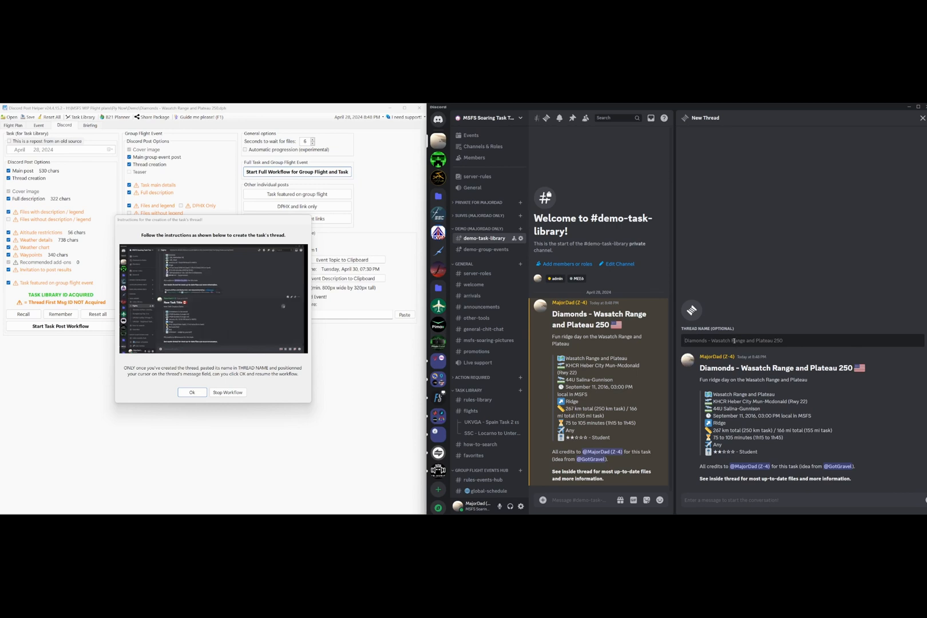
key("ctrl+v")
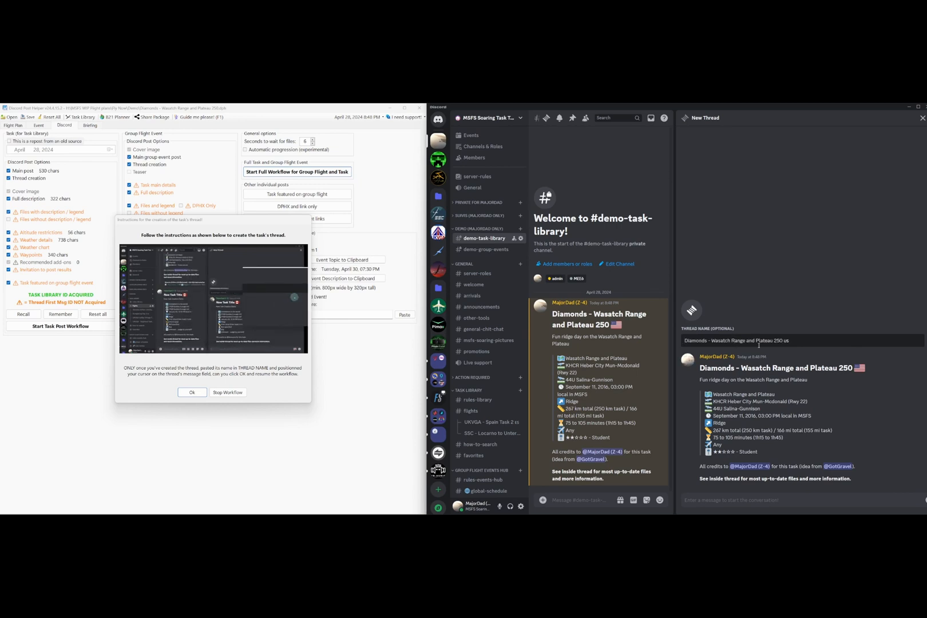
left_click_drag(783, 342, 793, 341)
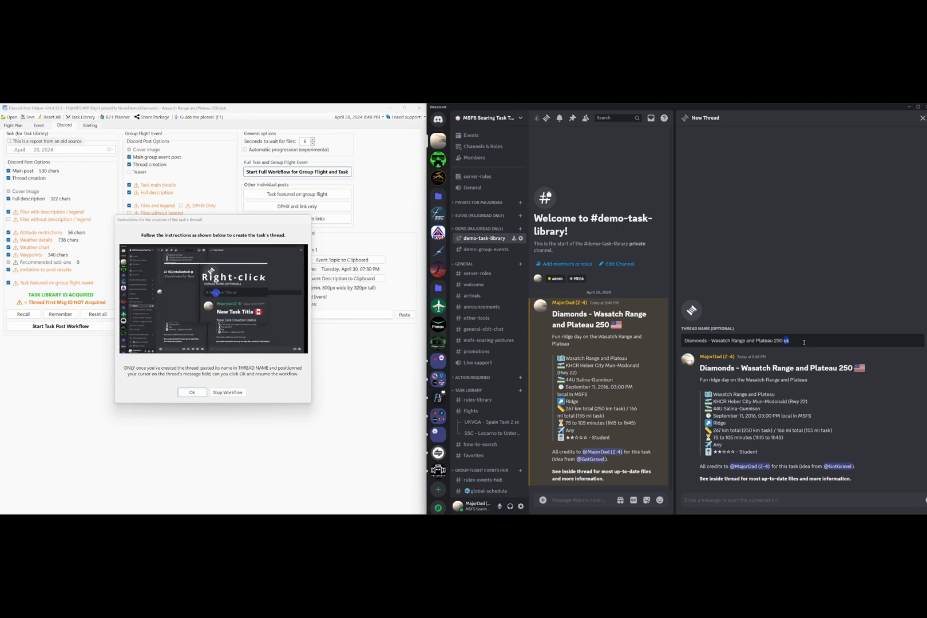
left_click(803, 342)
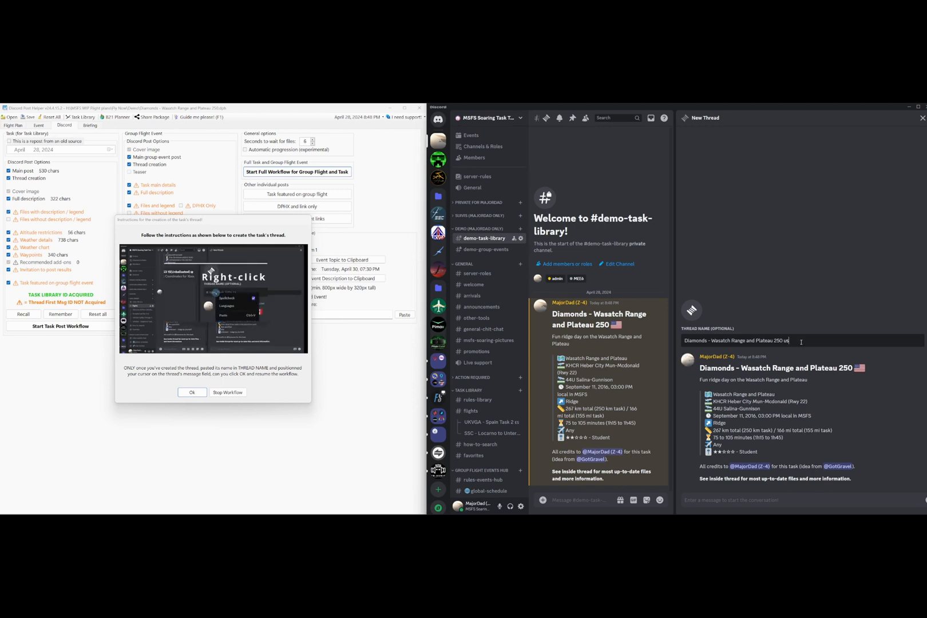
Clear the new thread's name and paste the copied name in again.
left_click_drag(799, 340, 676, 344)
key("Delete")
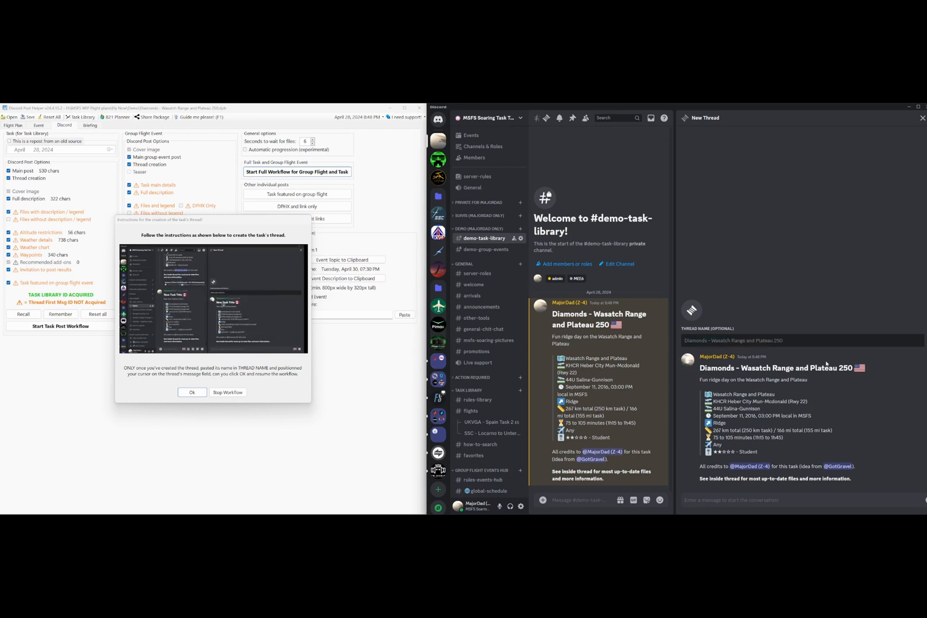
right_click(698, 342)
left_click(733, 374)
right_click(800, 340)
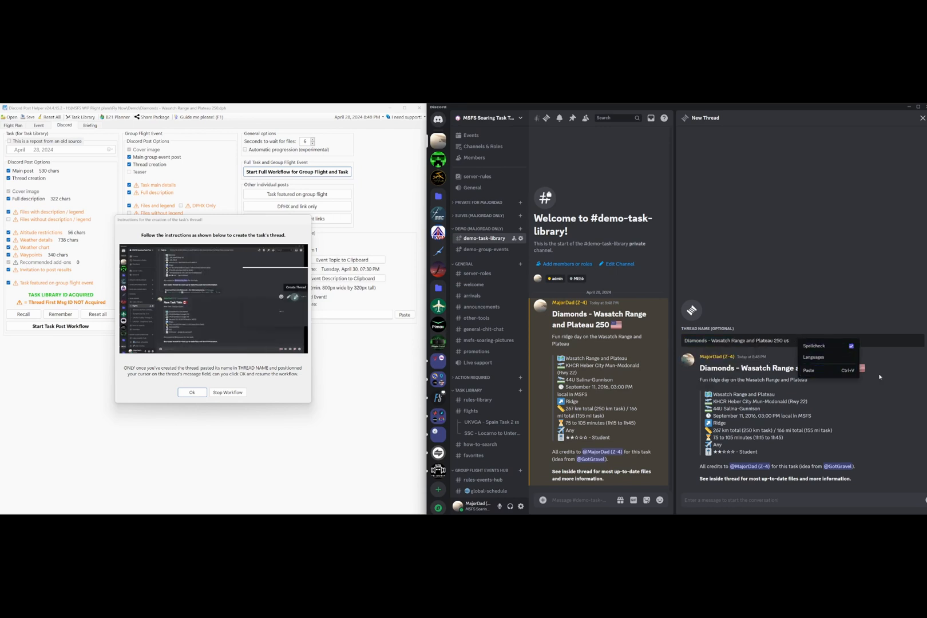
left_click(784, 341)
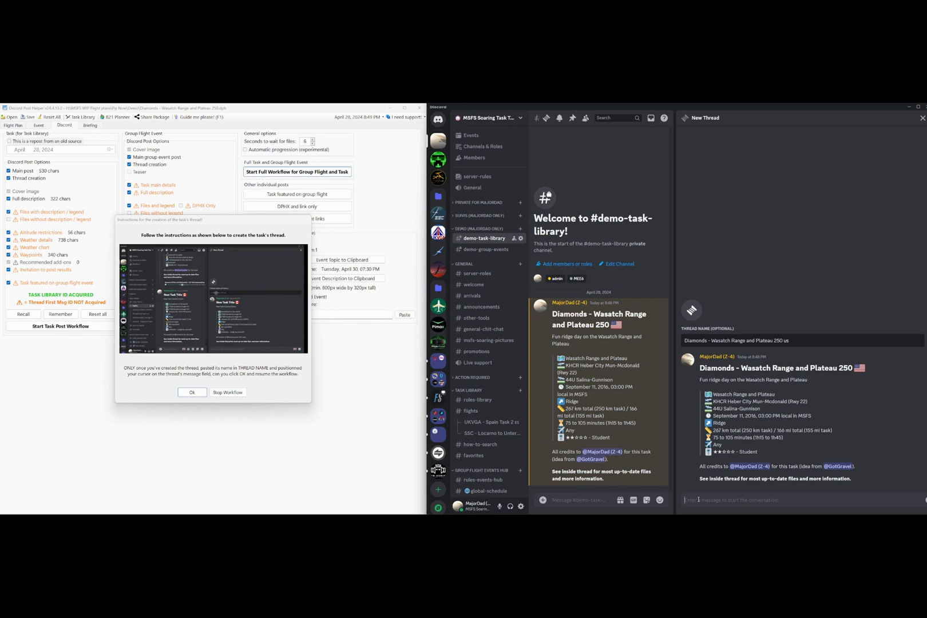
Auto-paste the Task Details Thread anchor message into the thread and copy its message link for the workflow.
left_click(190, 393)
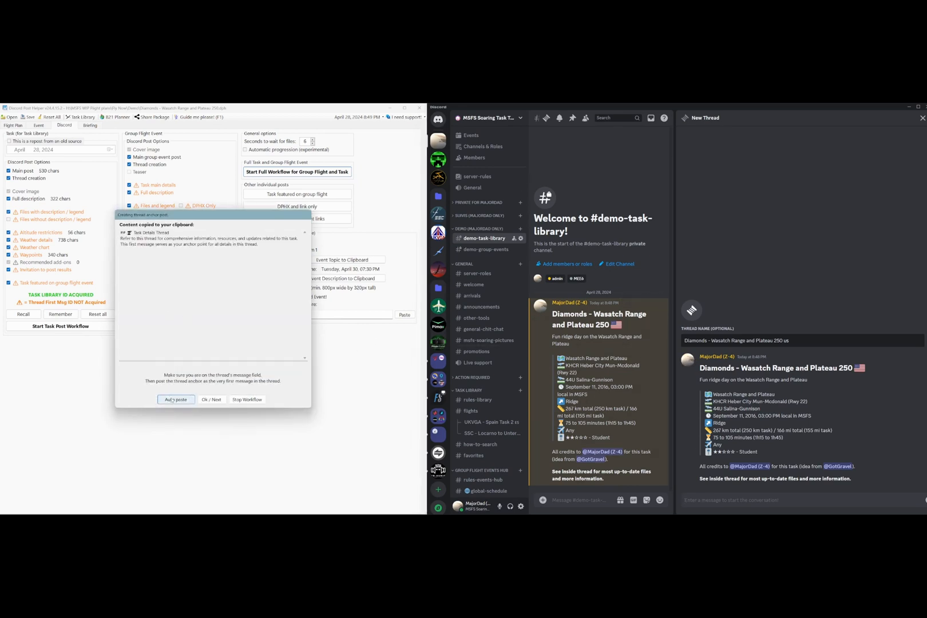
left_click(172, 399)
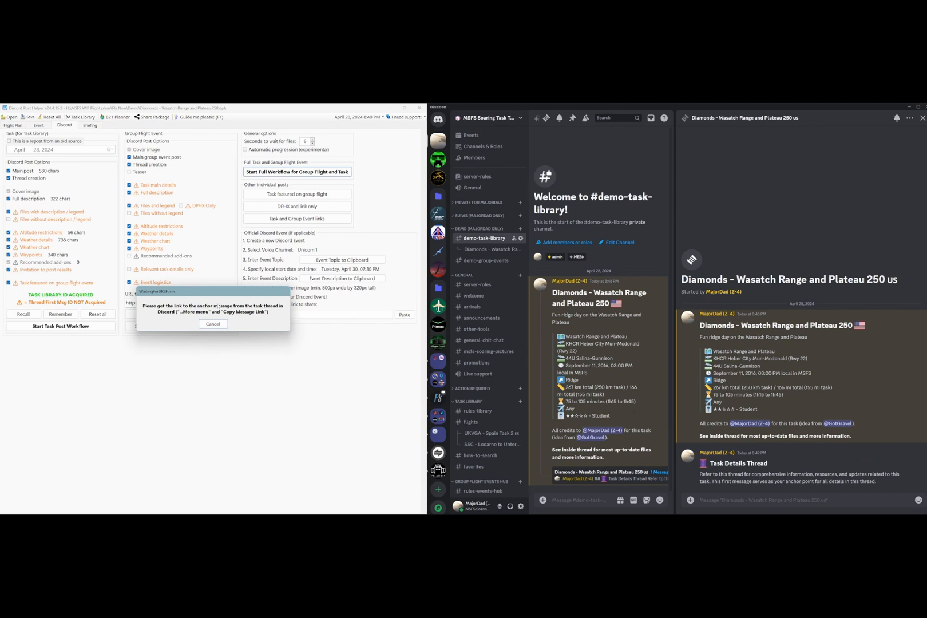
left_click_drag(208, 295, 216, 311)
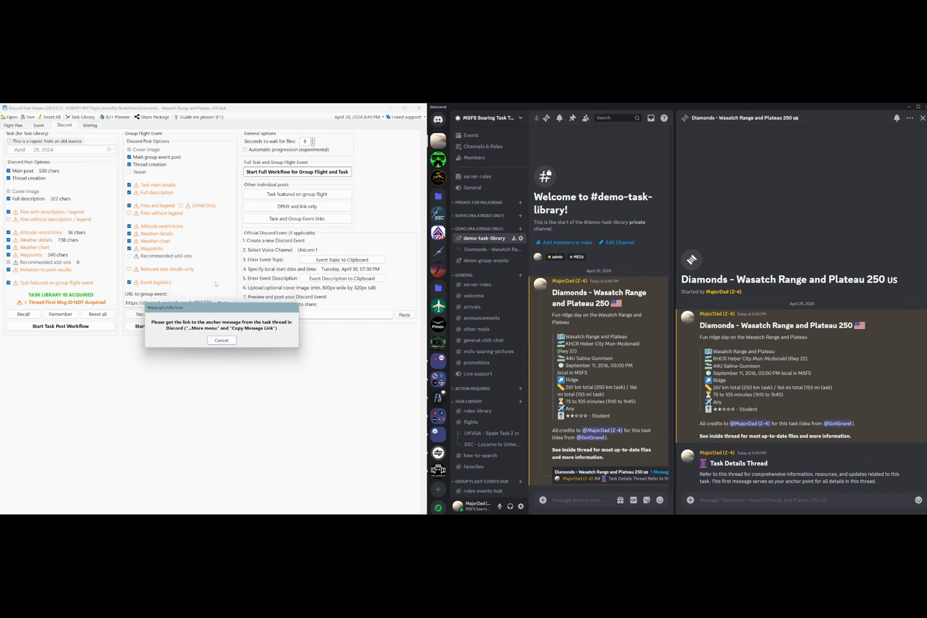
left_click(839, 477)
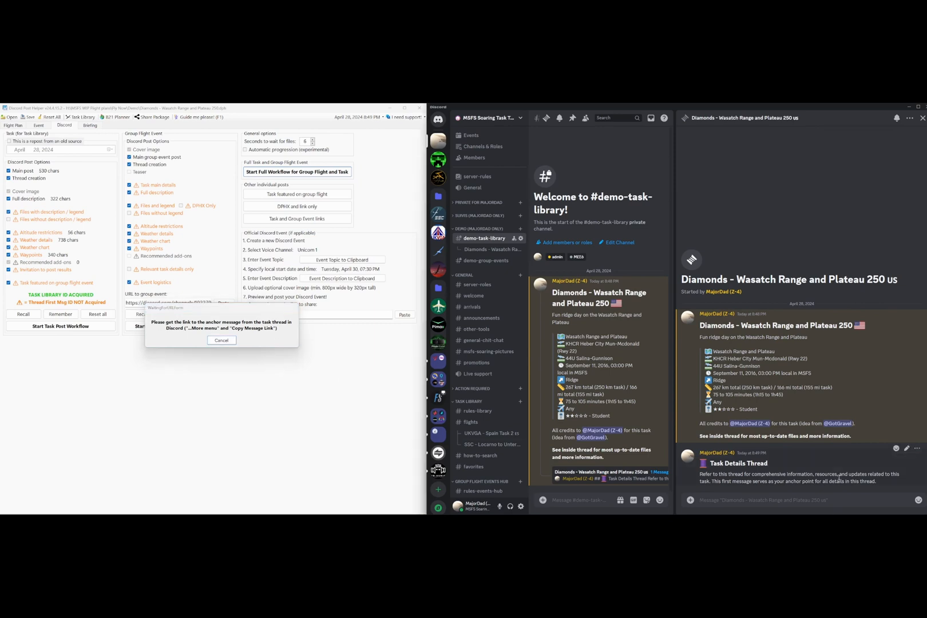
left_click(918, 450)
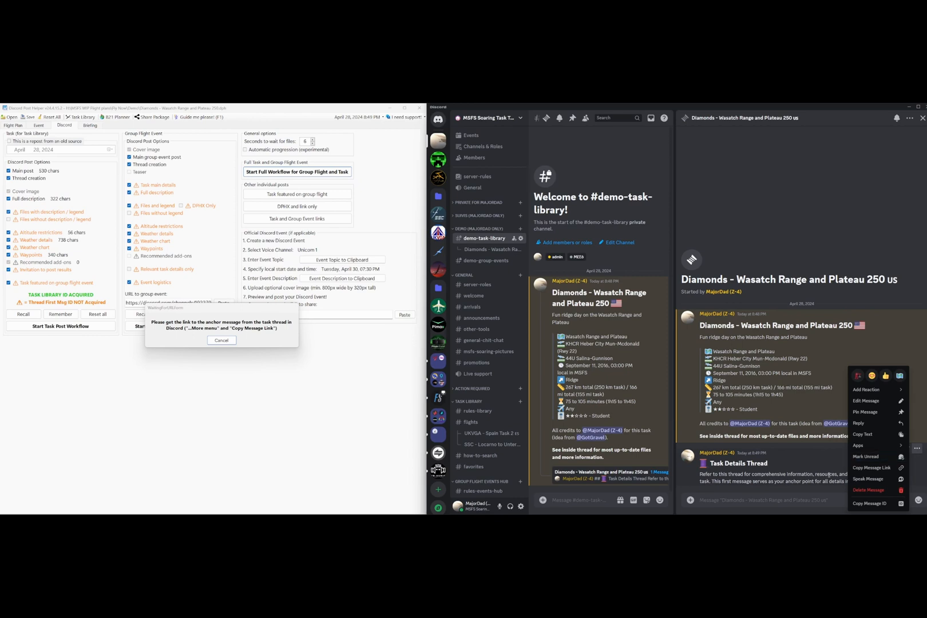
left_click(916, 451)
left_click(917, 450)
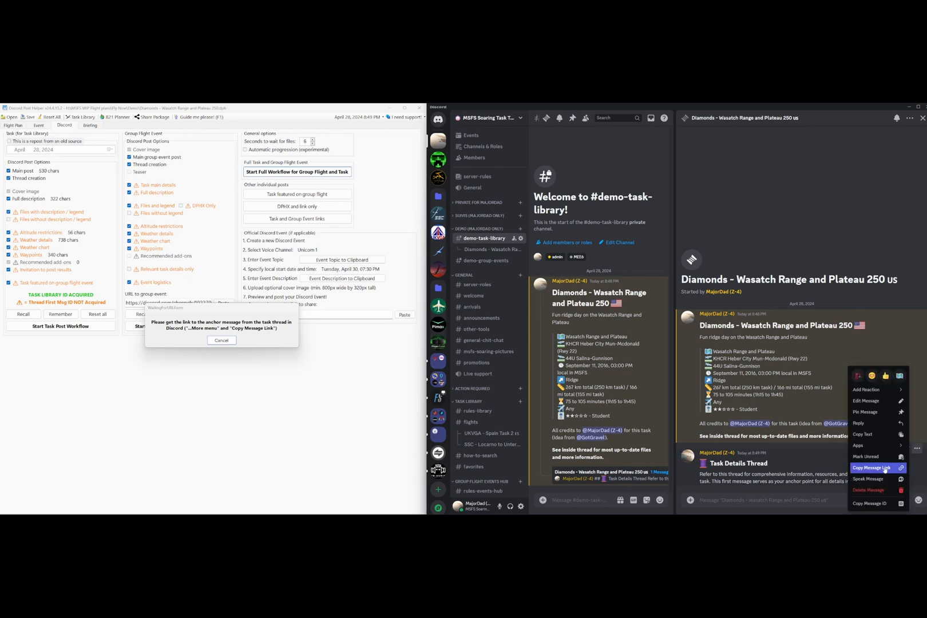
left_click(858, 468)
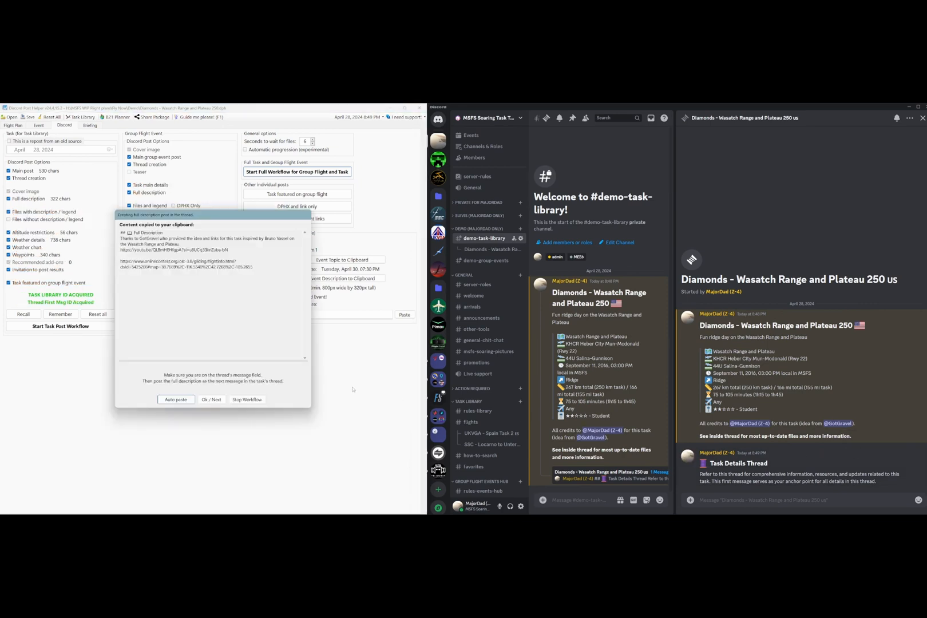
Auto-paste the full description into the task thread, followed by the task files with their file info text.
left_click(779, 505)
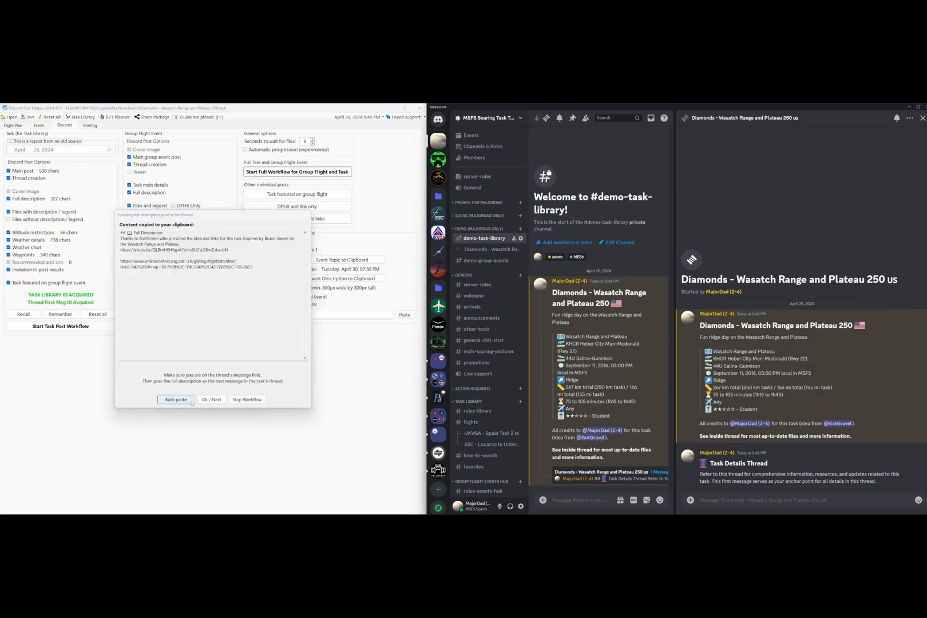
left_click(169, 401)
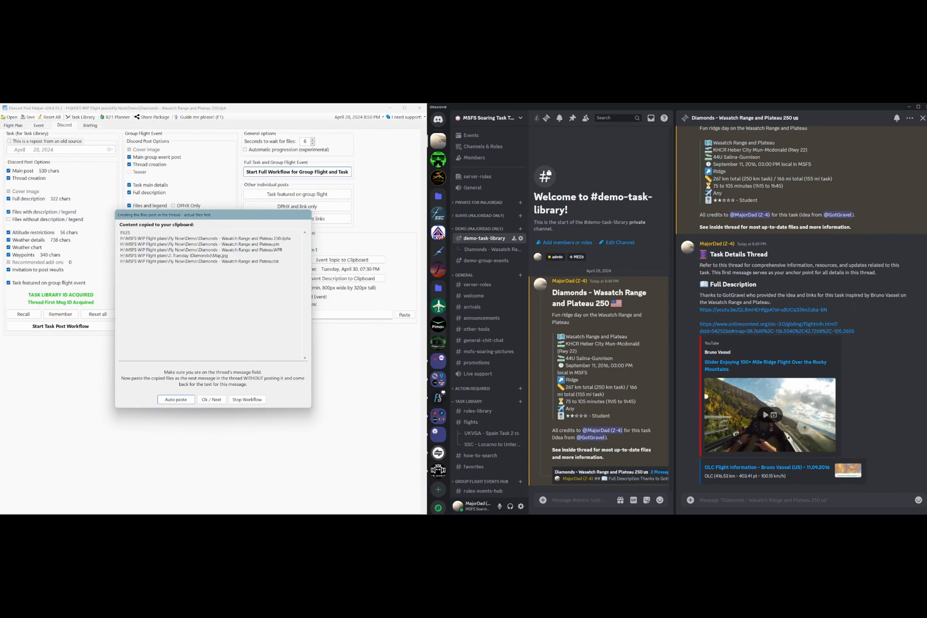
mouse_move(220, 217)
left_mouse_down()
mouse_move(322, 282)
mouse_move(217, 233)
left_mouse_up()
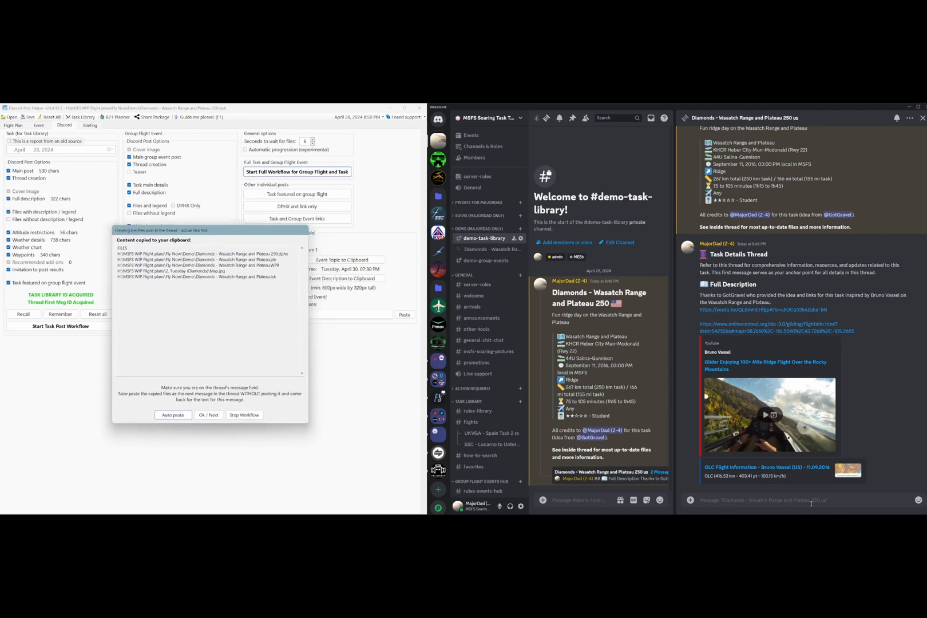
left_click(747, 502)
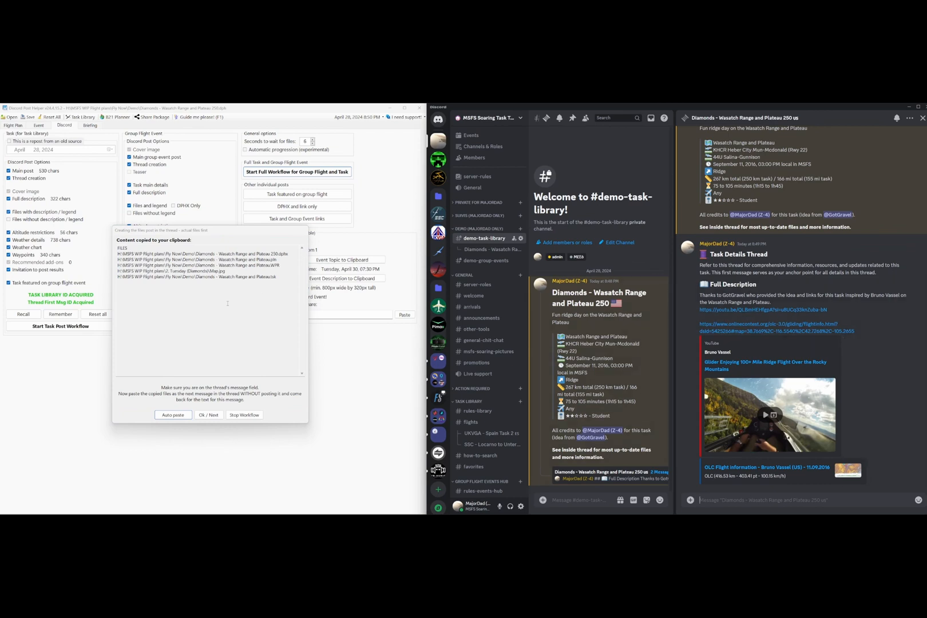
left_click(173, 415)
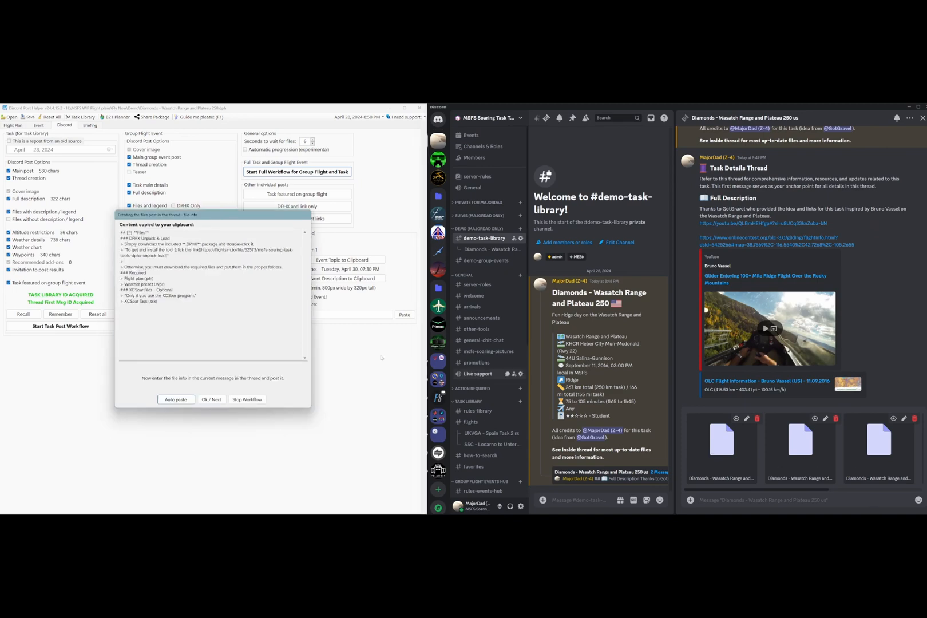
left_click(171, 402)
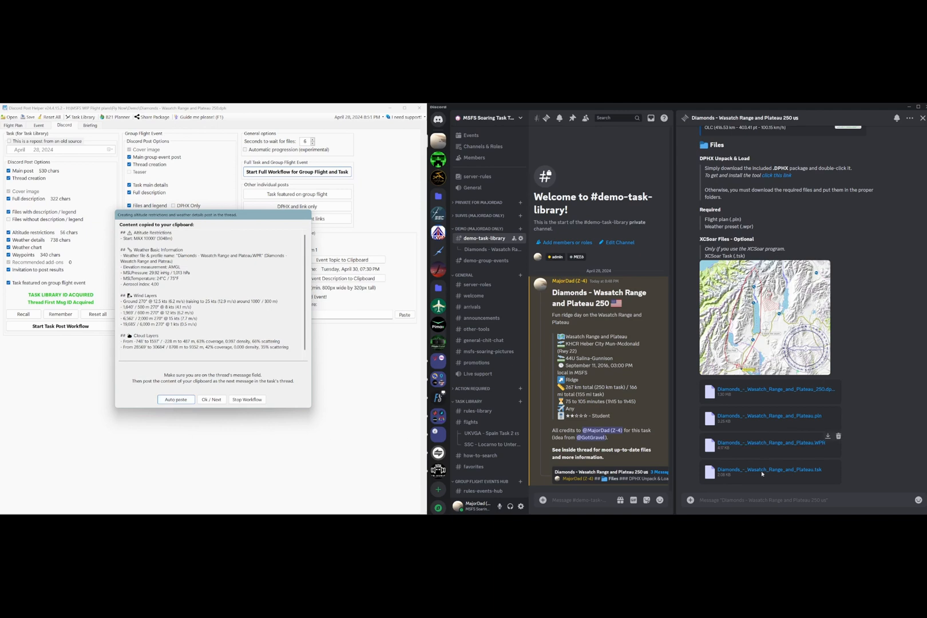
Auto-paste the altitude restrictions and weather details, the weather chart and the remaining details as further posts in the task thread.
scroll(731, 187, "up", 1)
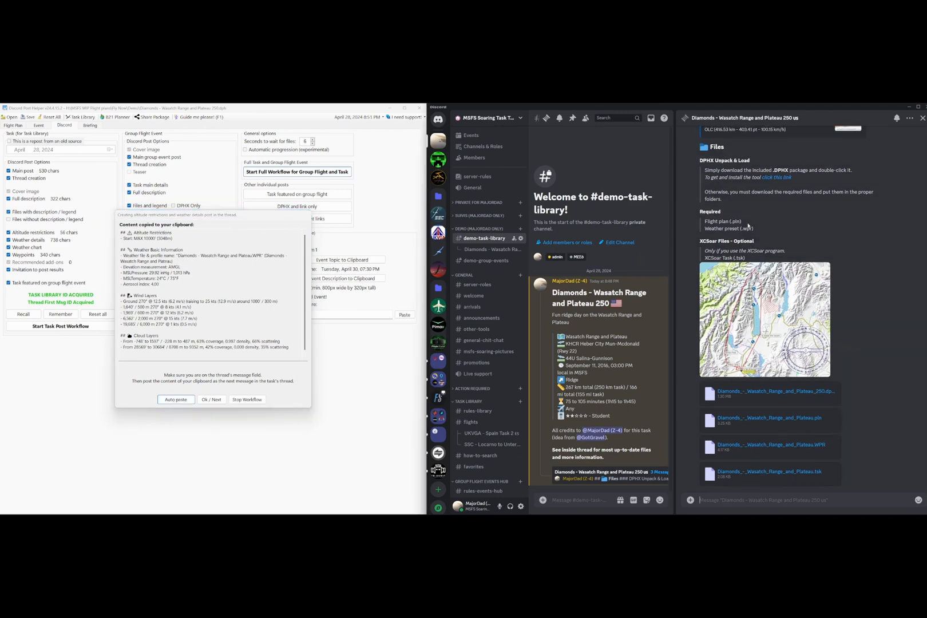
scroll(767, 355, "down", 1)
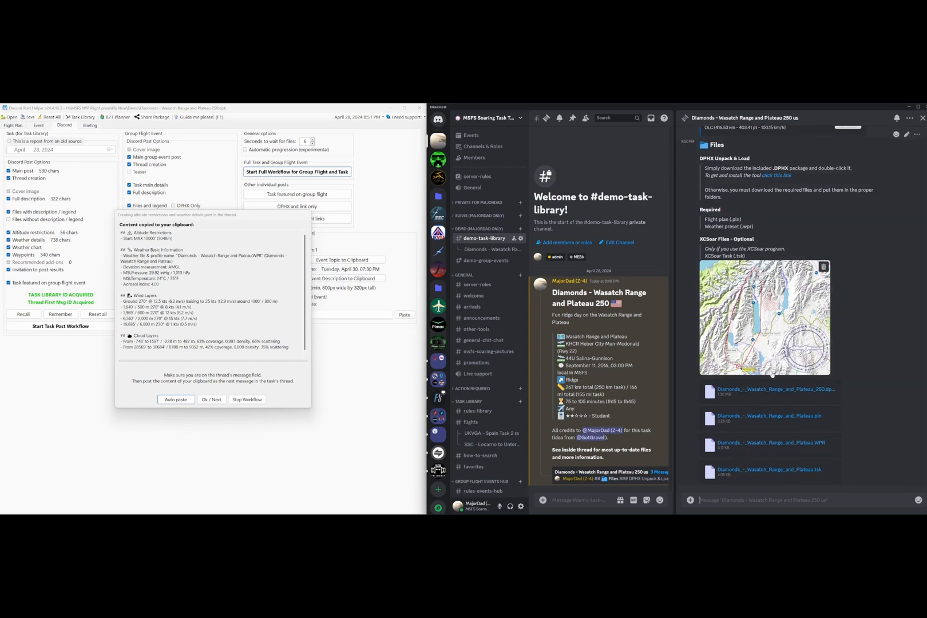
scroll(786, 428, "up", 4)
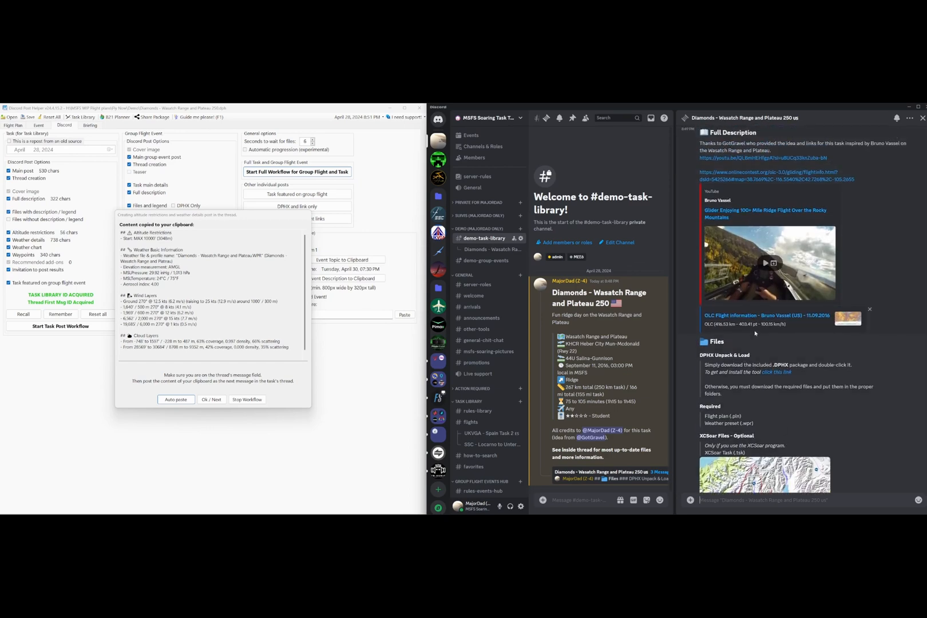
scroll(754, 259, "down", 1)
scroll(746, 313, "down", 3)
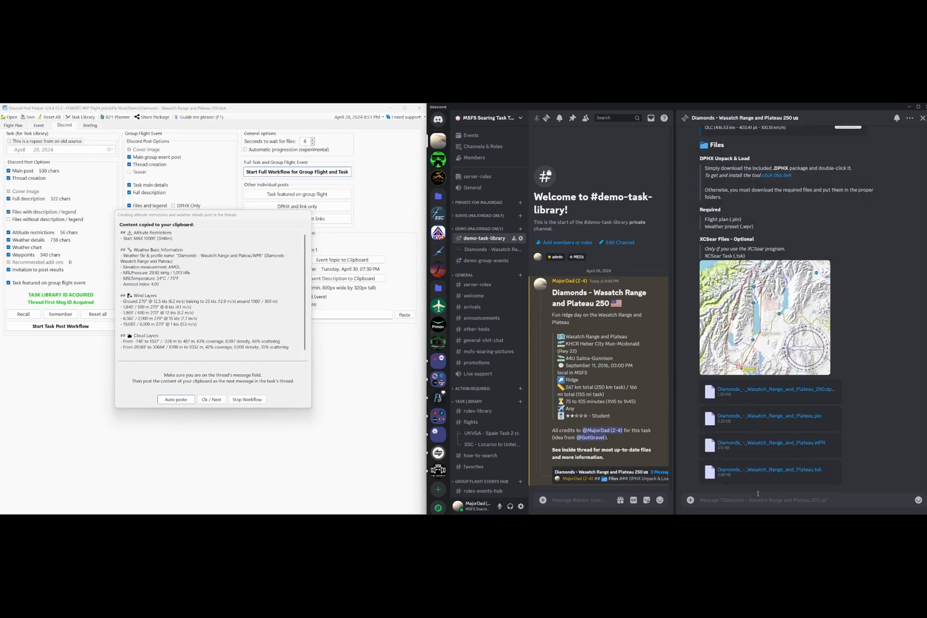
left_click(184, 399)
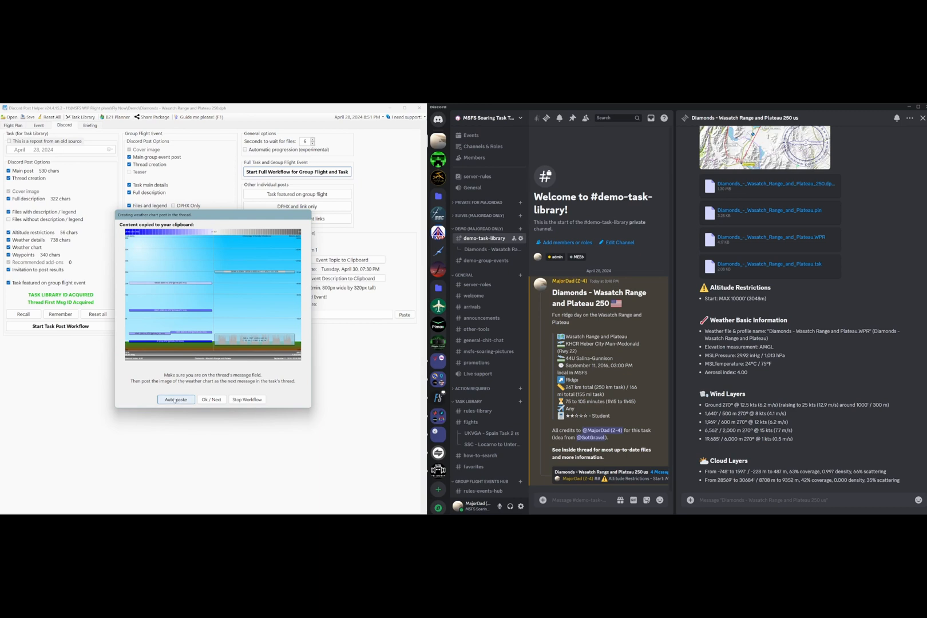
left_click(175, 400)
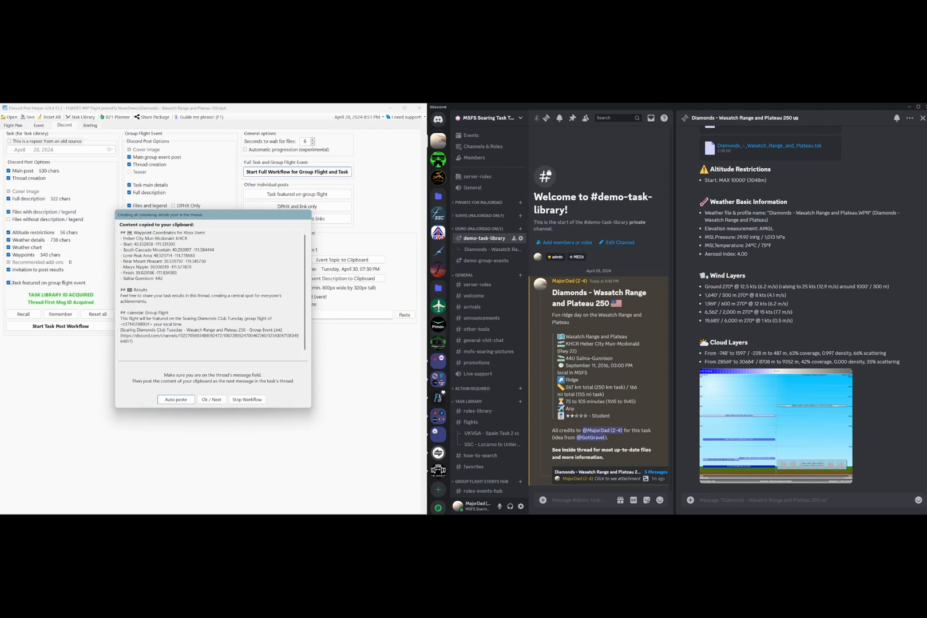
left_click(174, 400)
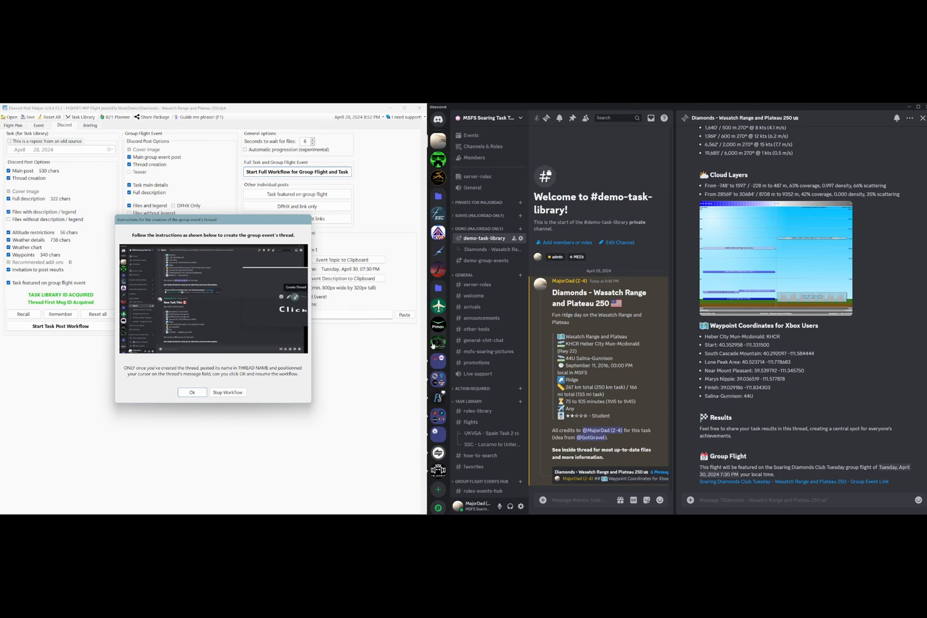
From the group event link, create a thread on the event post named "Tuesday - Wasatch Range and Plateau 250 us".
left_click(784, 483)
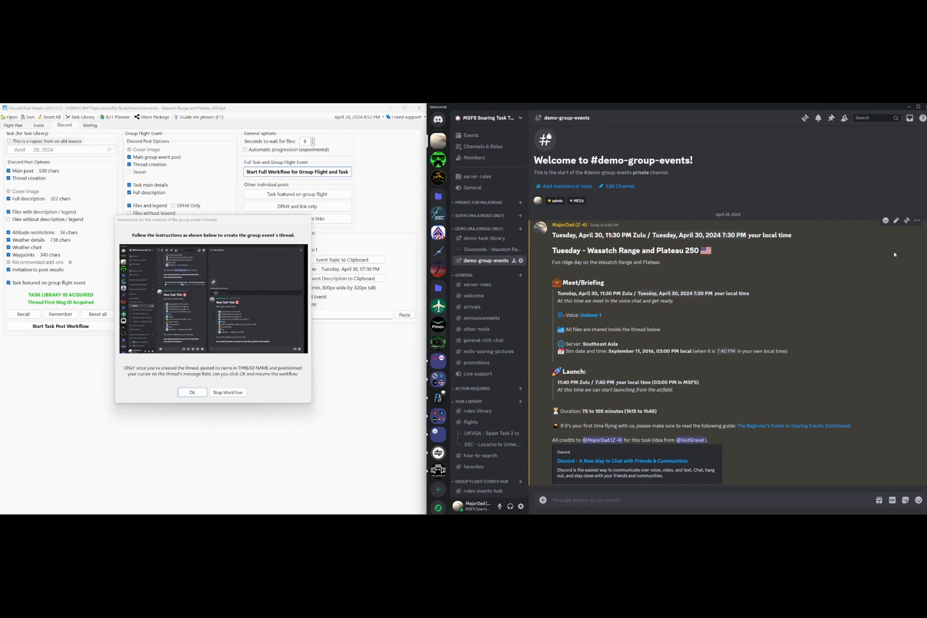
left_click(906, 221)
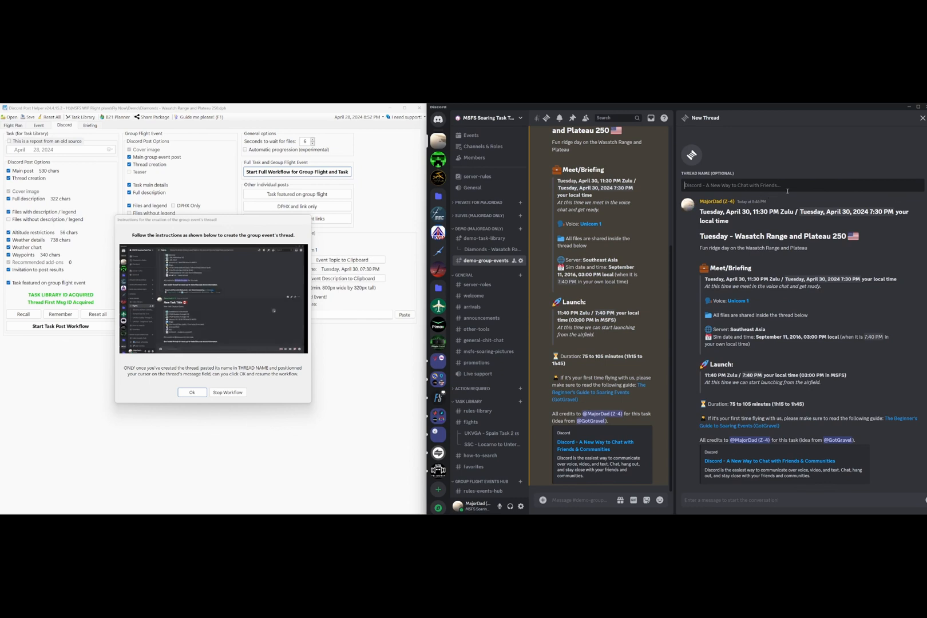
key("ctrl+v")
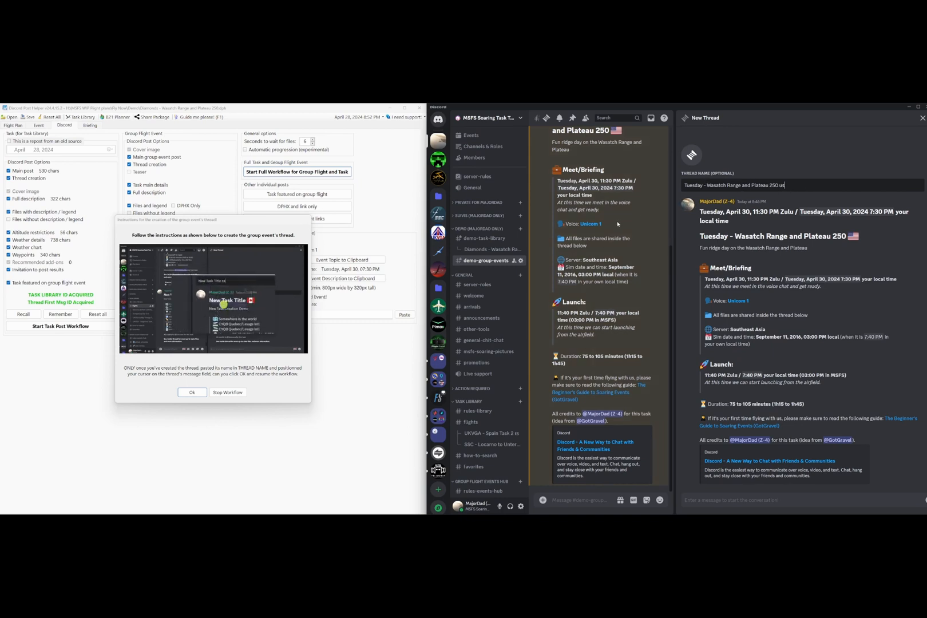
Copy and clear the group event thread's name, and paste the same name back in.
scroll(593, 195, "up", 2)
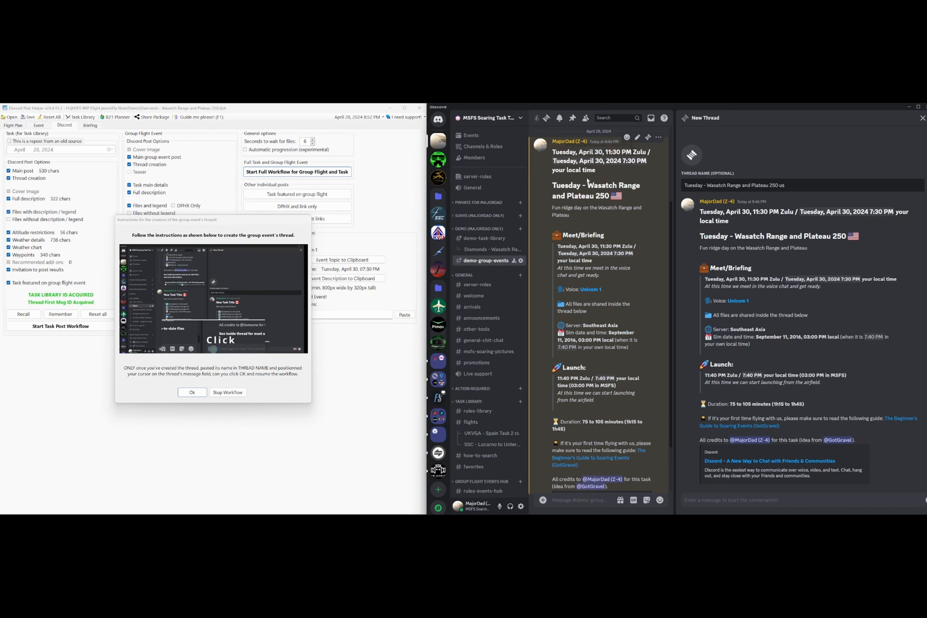
left_click_drag(783, 183, 683, 192)
key("ctrl+c")
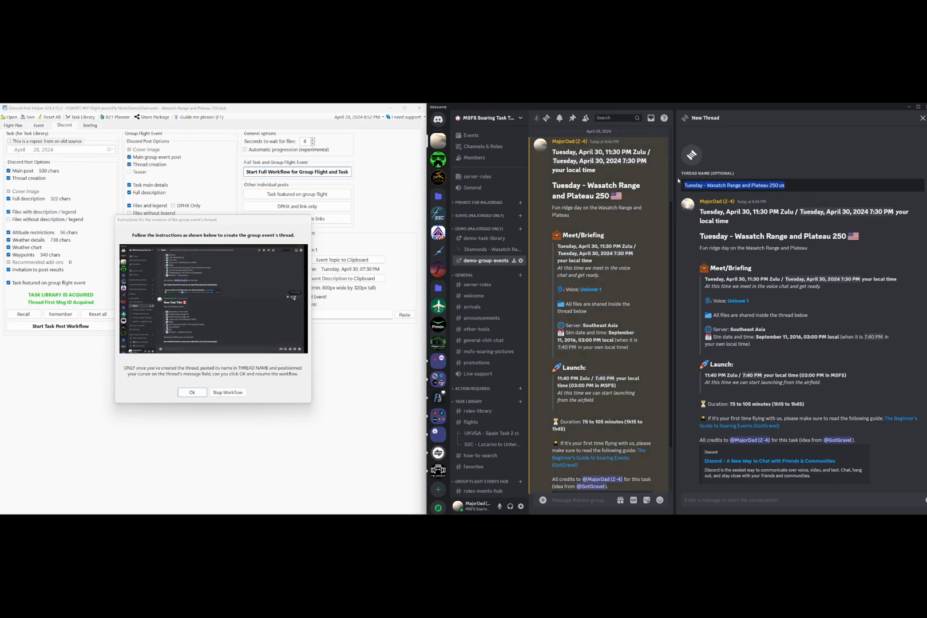
key("Delete")
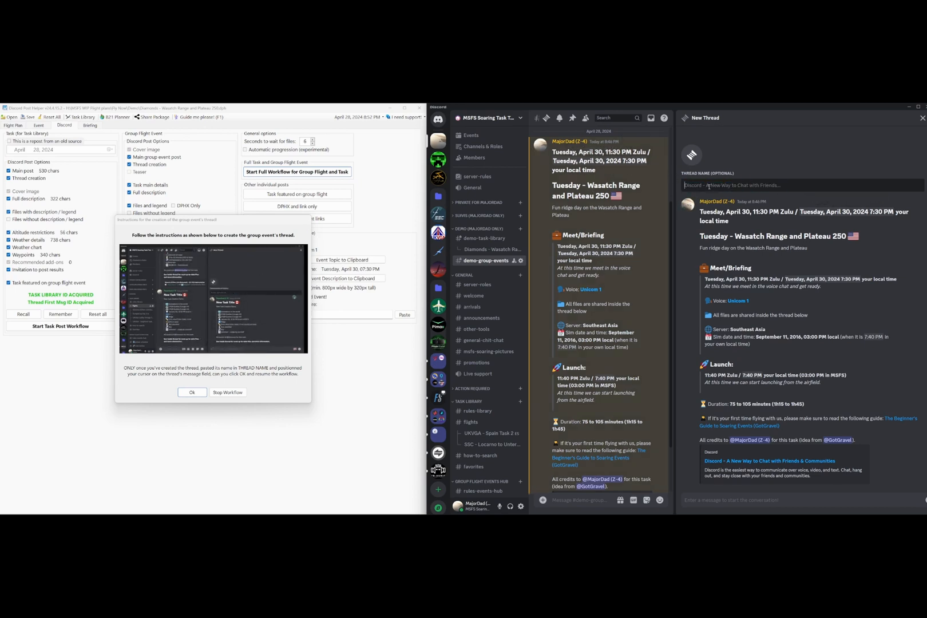
key("ctrl+v")
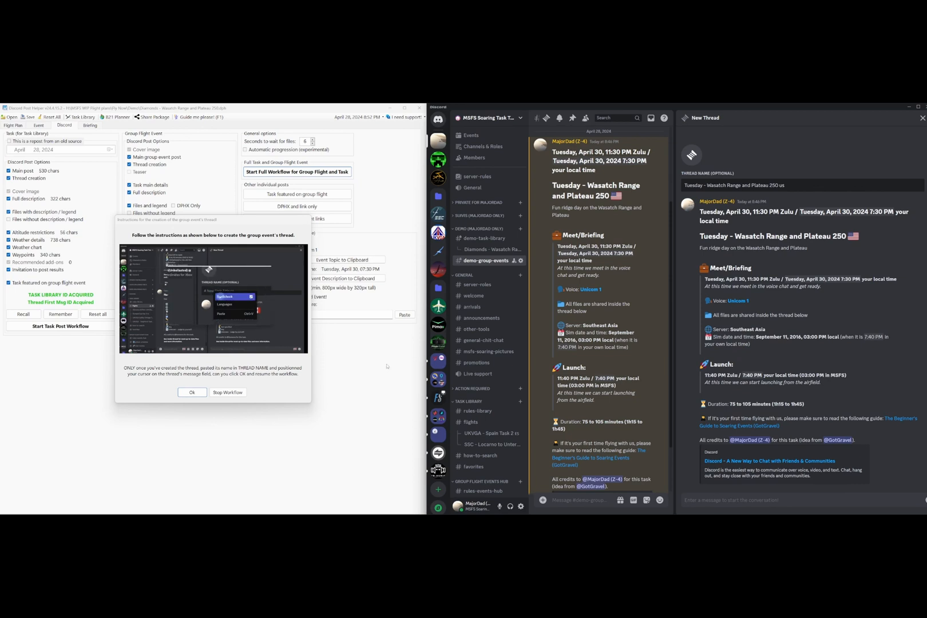
Resume the workflow and auto-paste the main flight plan message, full description and task files with their file info into the group event thread.
left_click(188, 392)
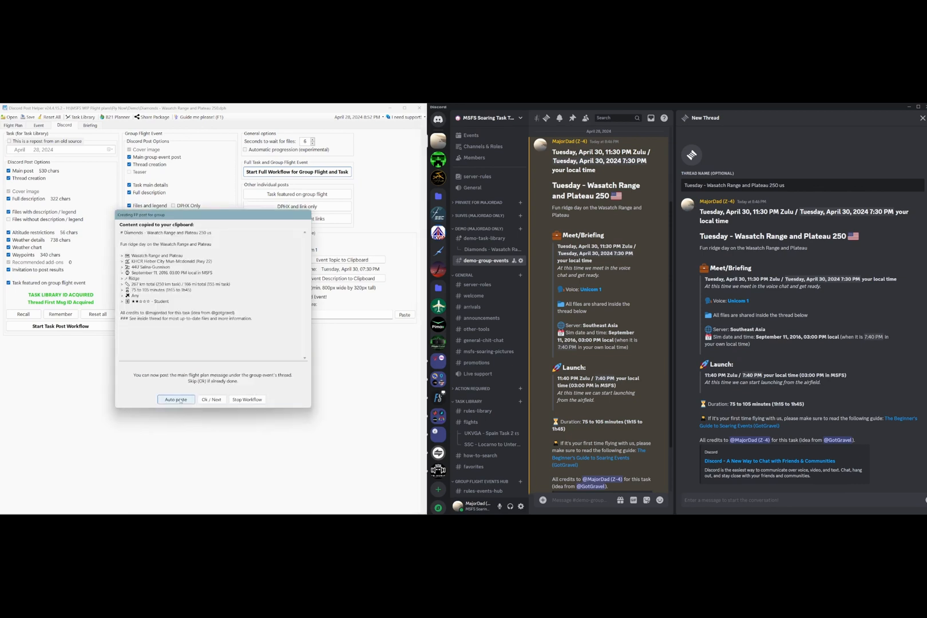
left_click_drag(179, 215, 278, 149)
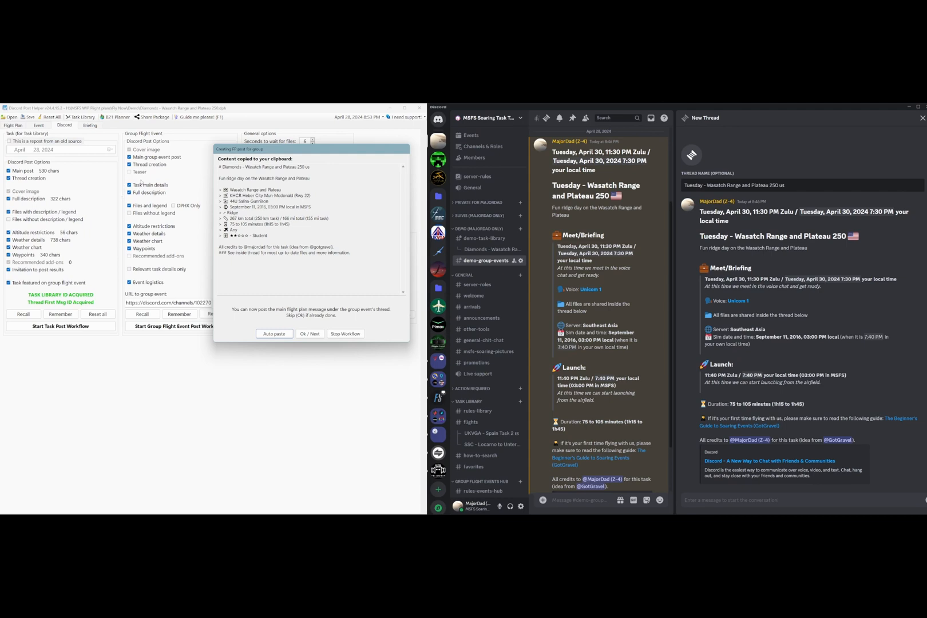
left_click(274, 334)
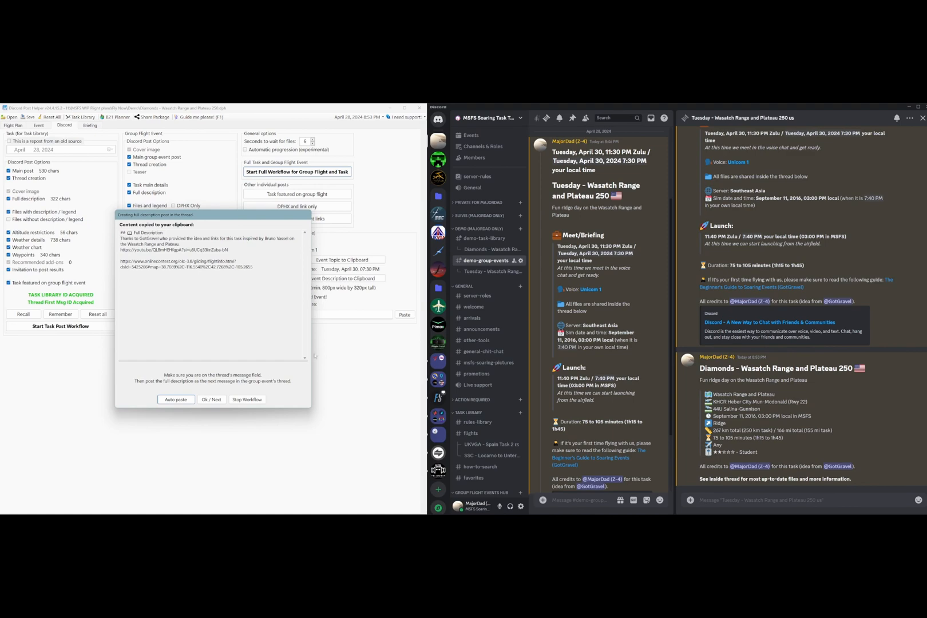
left_click(176, 399)
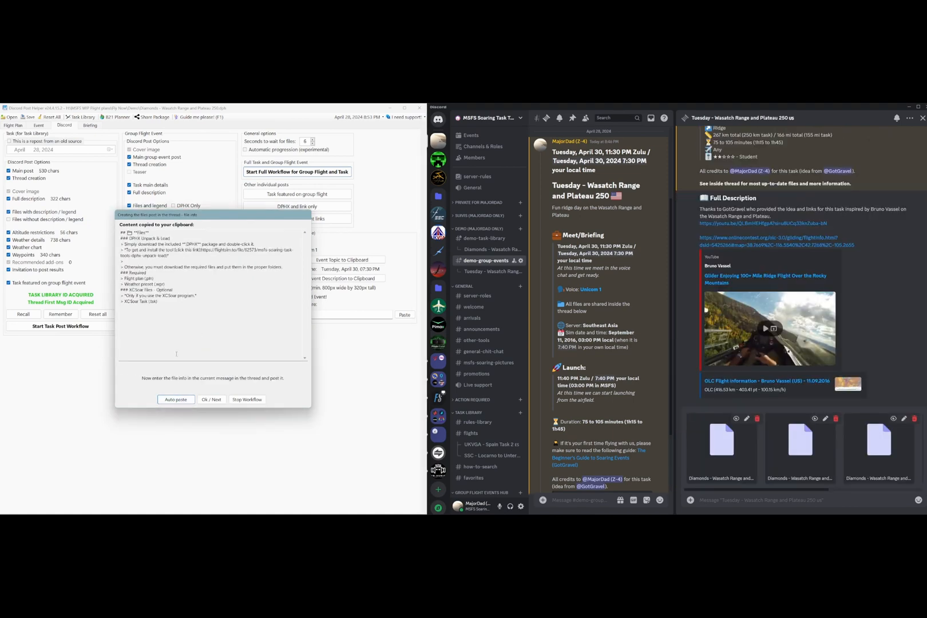
left_click(177, 400)
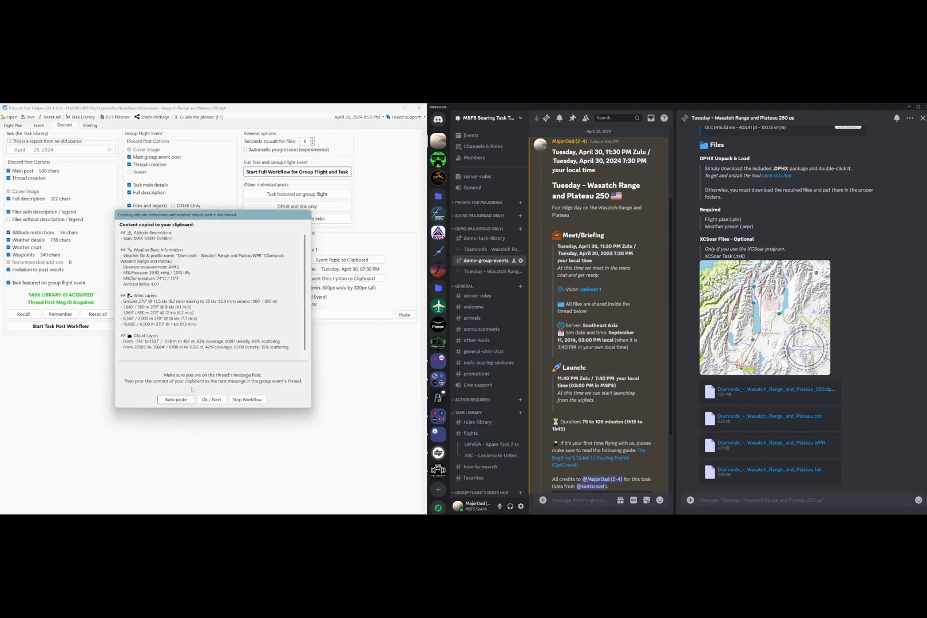
Auto-paste the altitude and weather details, weather chart, waypoint coordinates and event logistics message into the group event thread.
left_click(180, 399)
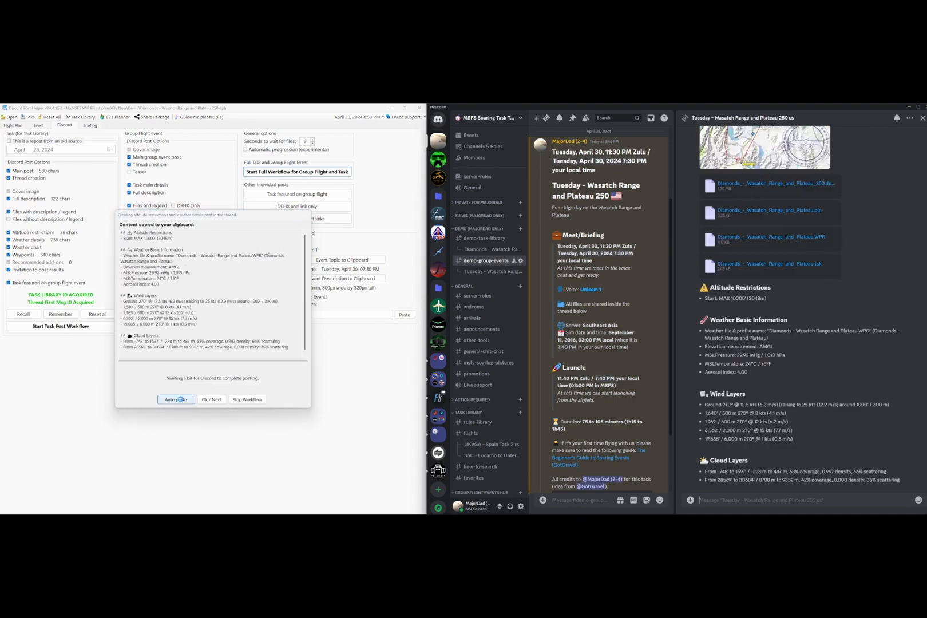
left_click(176, 399)
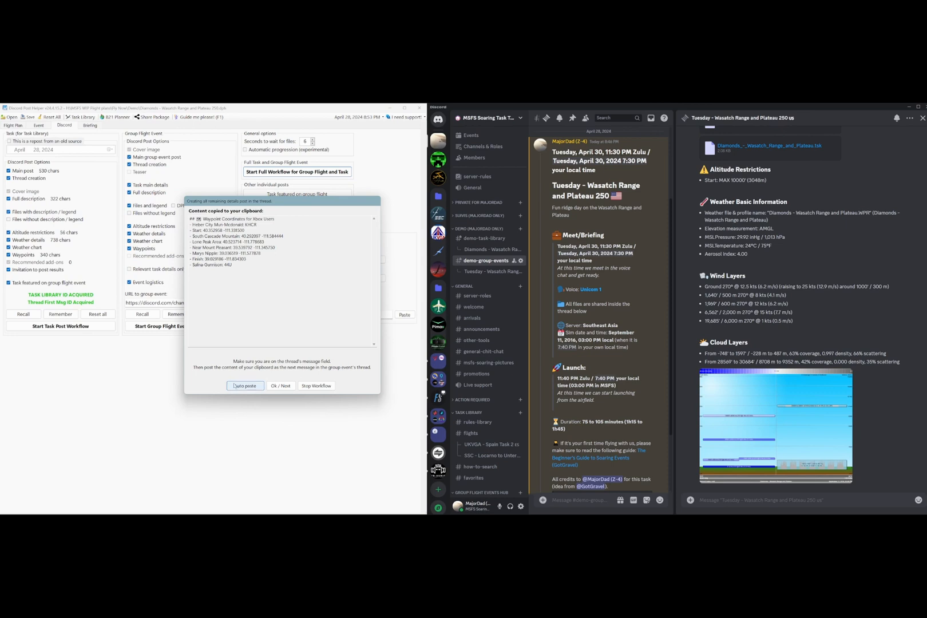
left_click(245, 386)
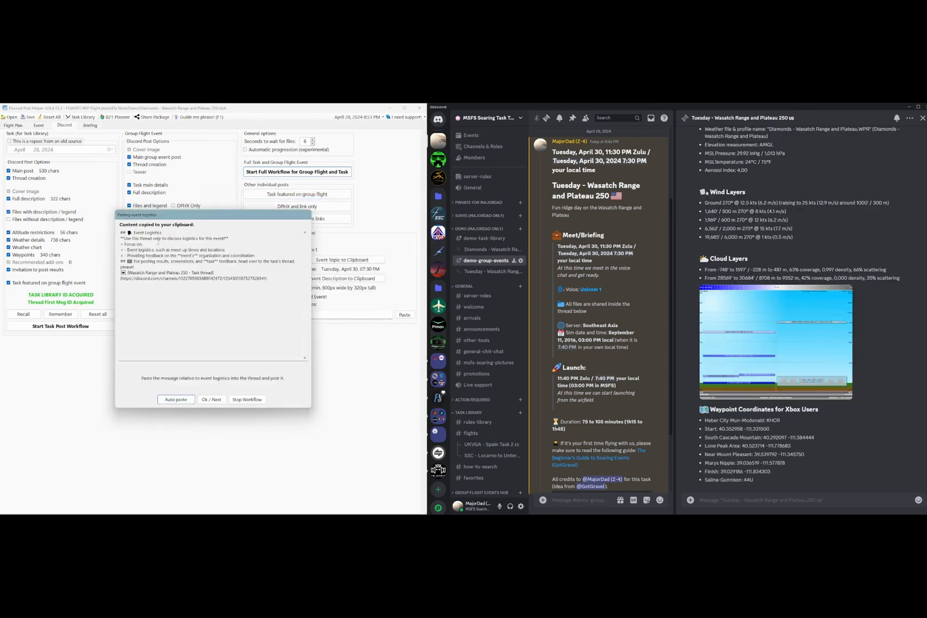
left_click(169, 396)
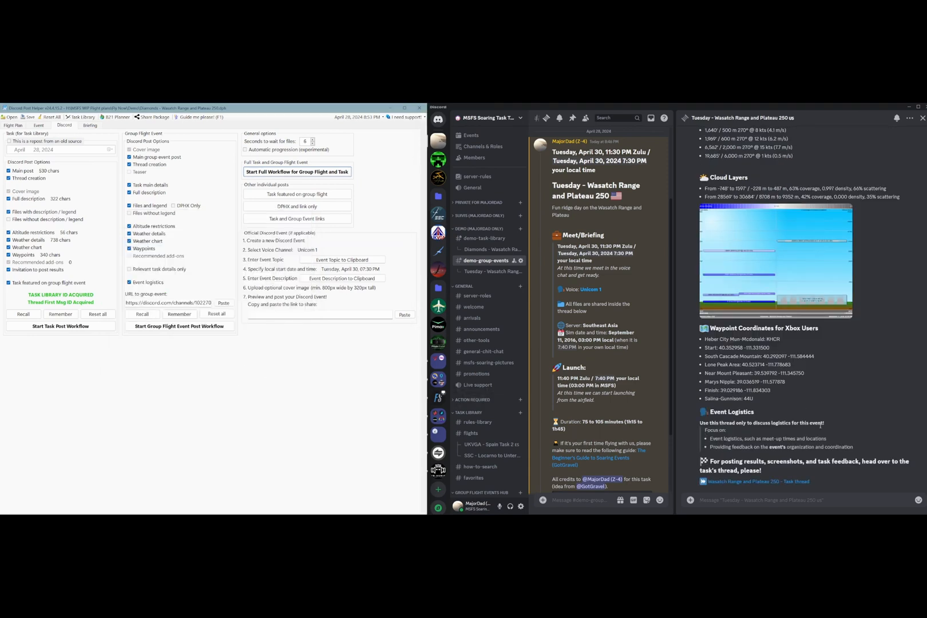
Review the finished group event thread from its opening post through the task details, files and weather to the event logistics.
scroll(792, 417, "up", 15)
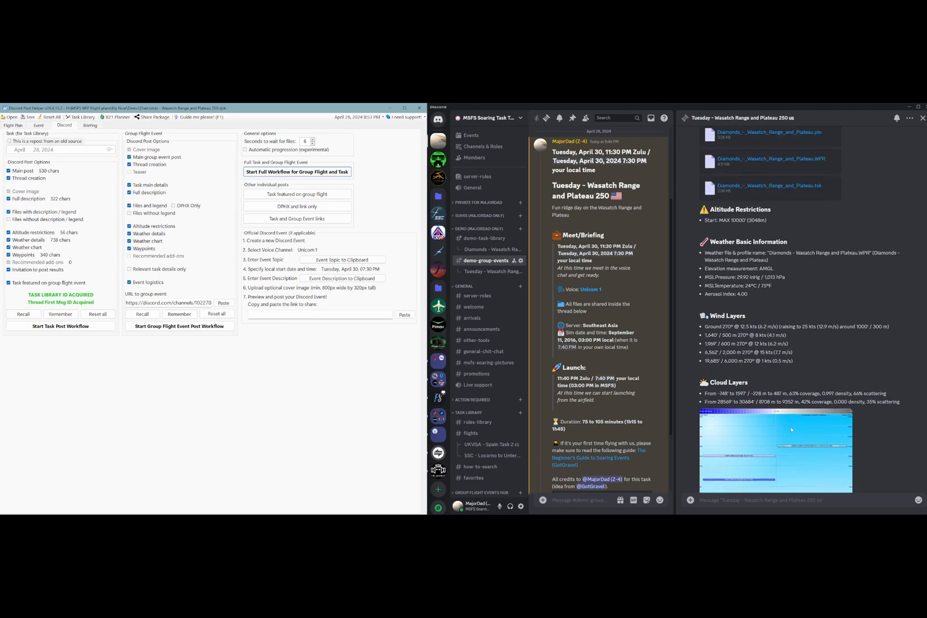
scroll(785, 435, "up", 15)
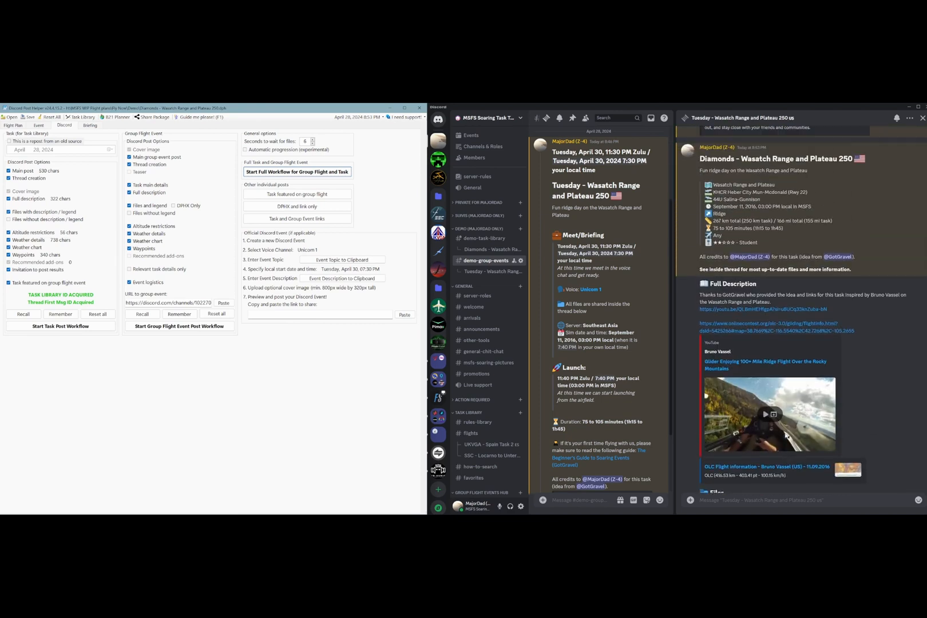
scroll(785, 435, "up", 5)
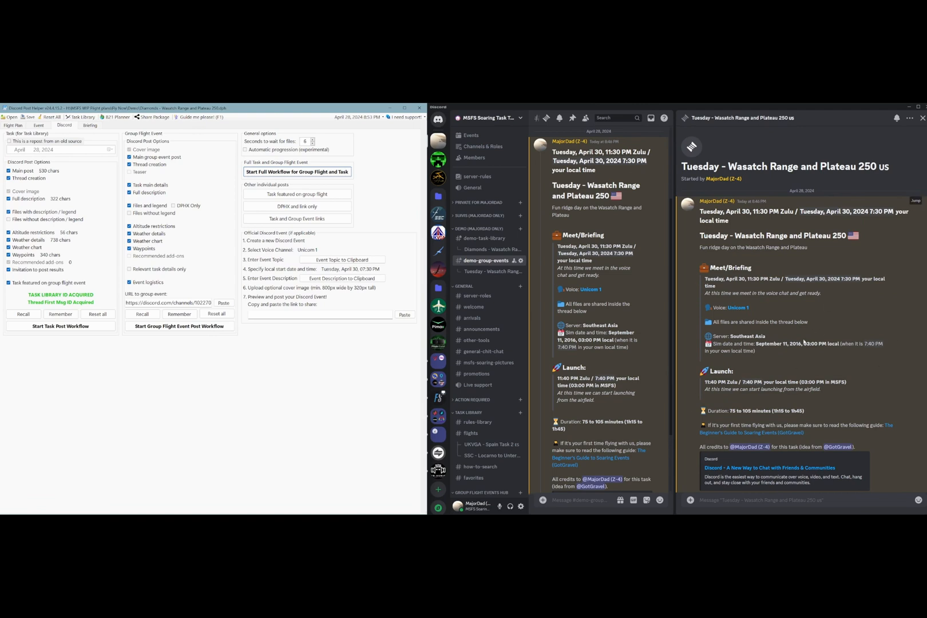
scroll(790, 414, "down", 1)
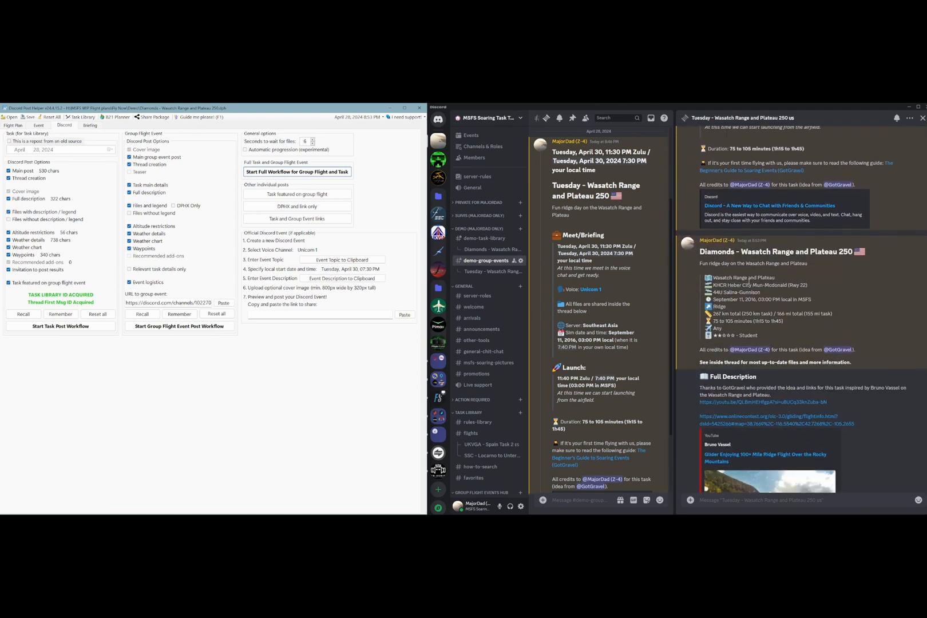
scroll(762, 277, "down", 3)
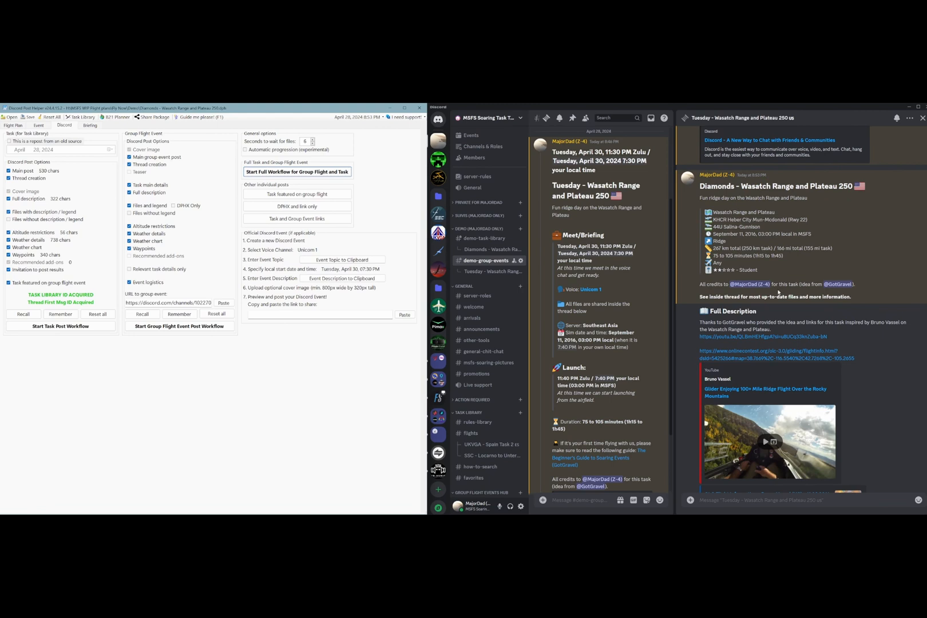
scroll(778, 292, "down", 10)
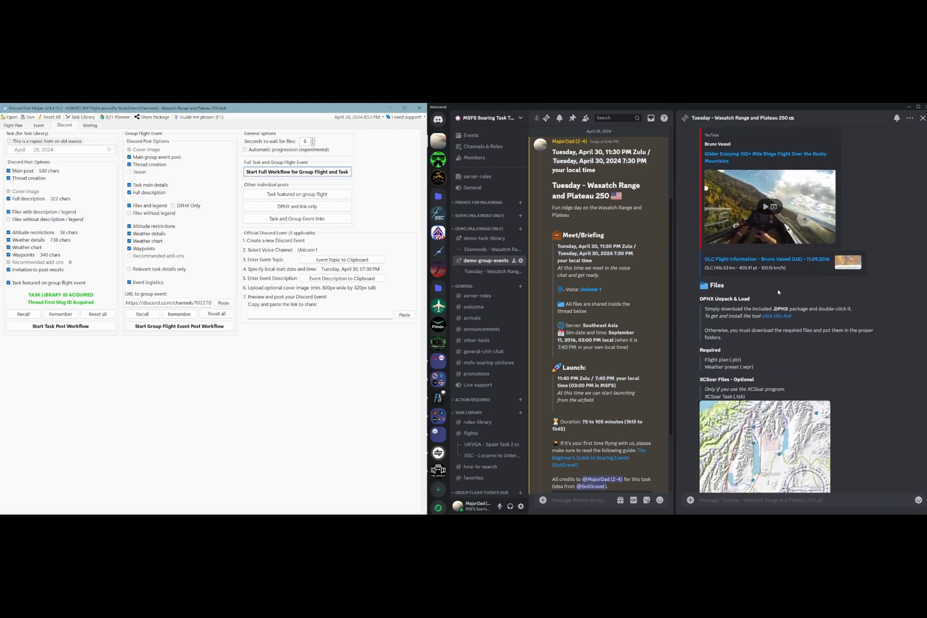
scroll(778, 292, "down", 2)
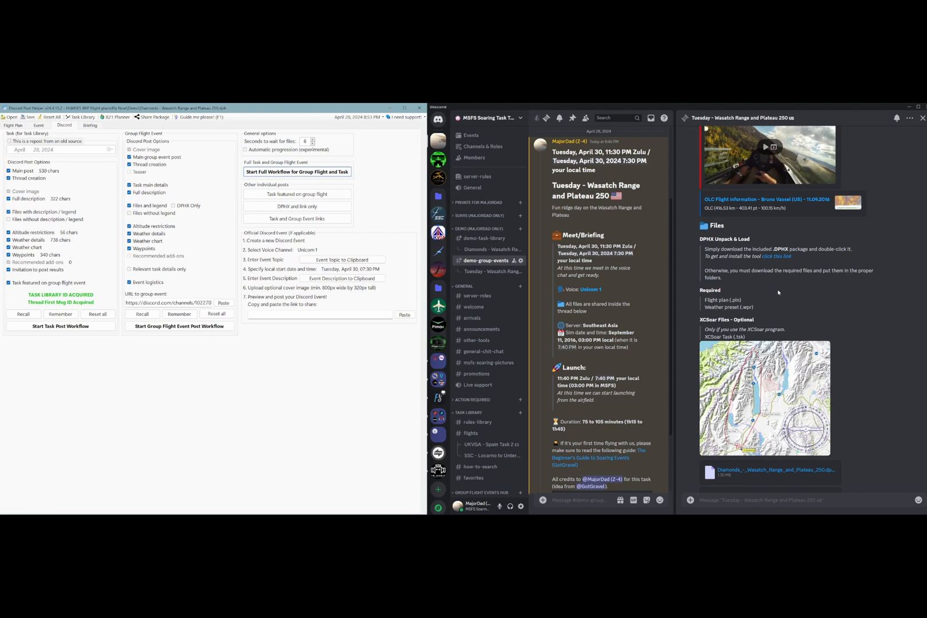
scroll(778, 292, "down", 7)
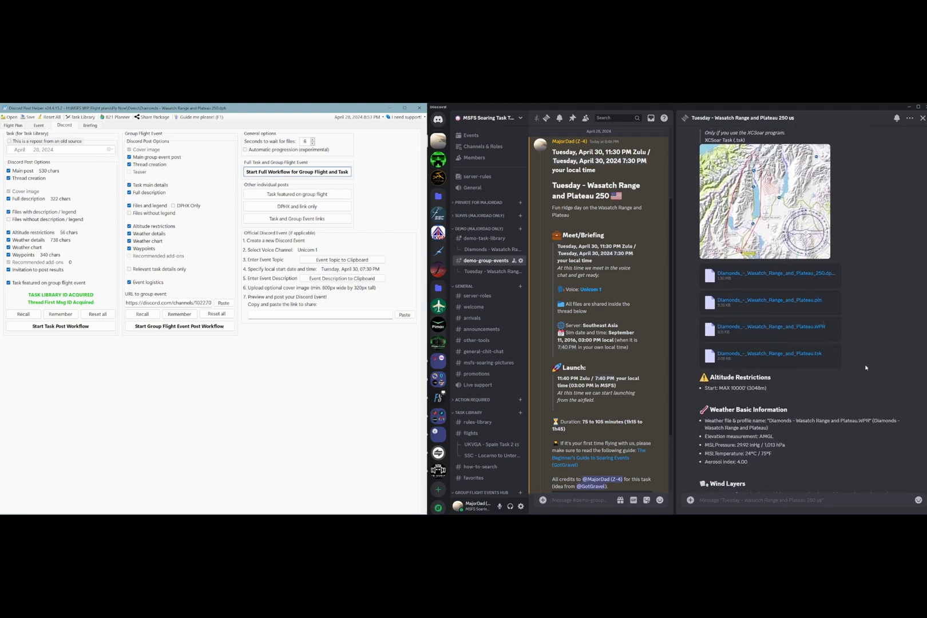
scroll(866, 368, "down", 2)
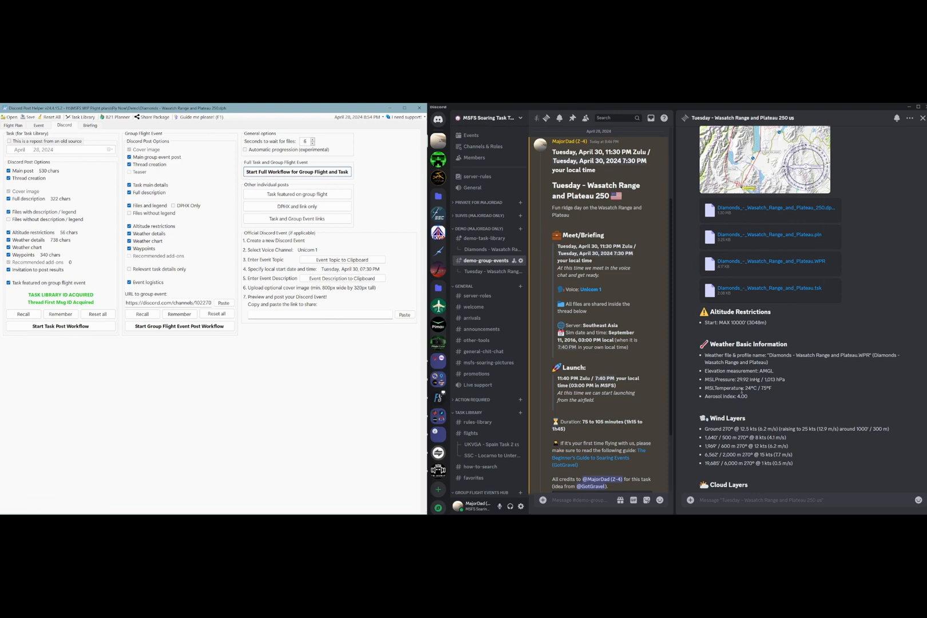
scroll(742, 391, "down", 5)
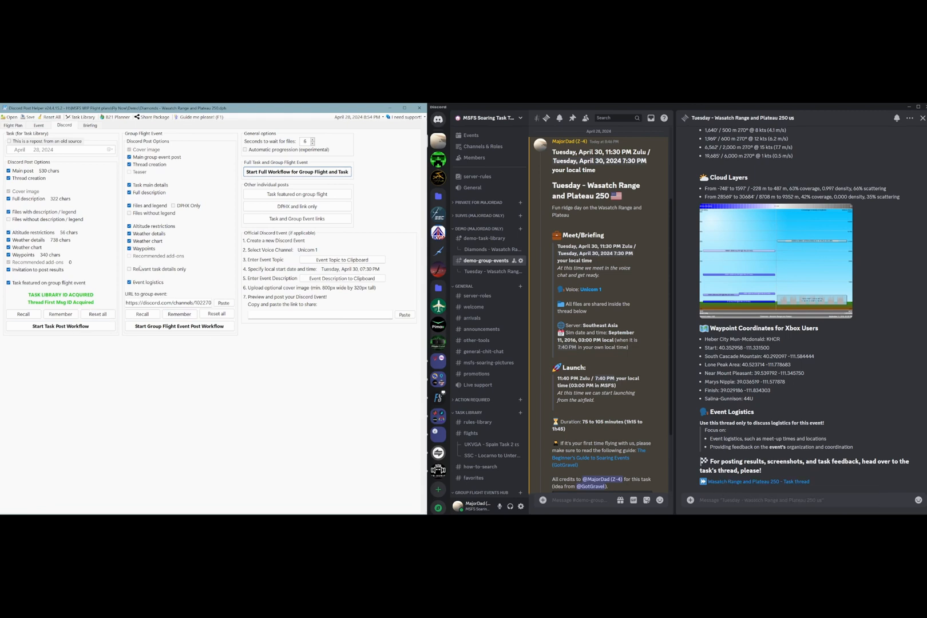
Follow the Task thread link to the task's thread, return through its Group Event Link, and look over the event thread's posts.
left_click(761, 482)
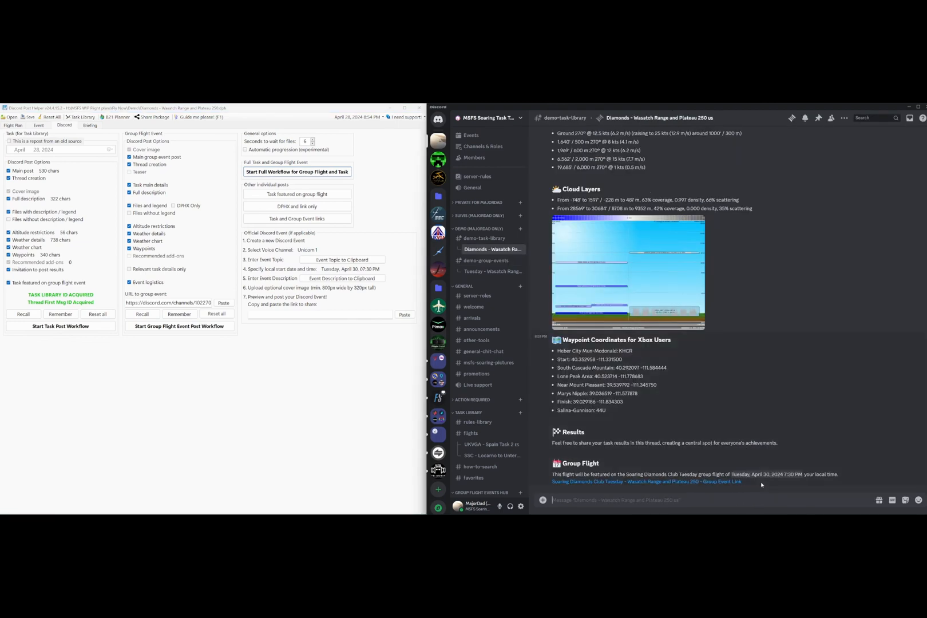
scroll(697, 365, "up", 4)
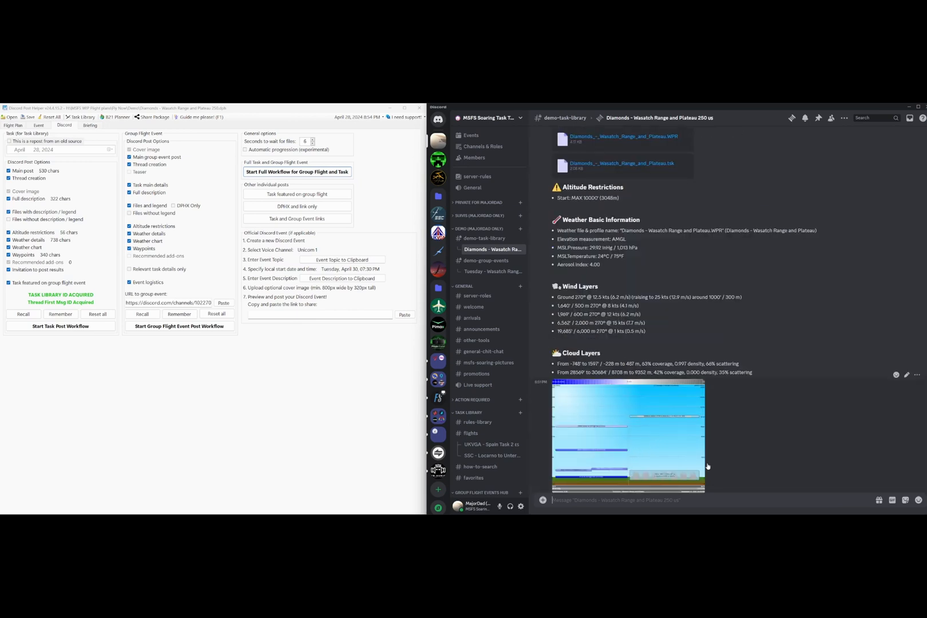
scroll(732, 452, "down", 4)
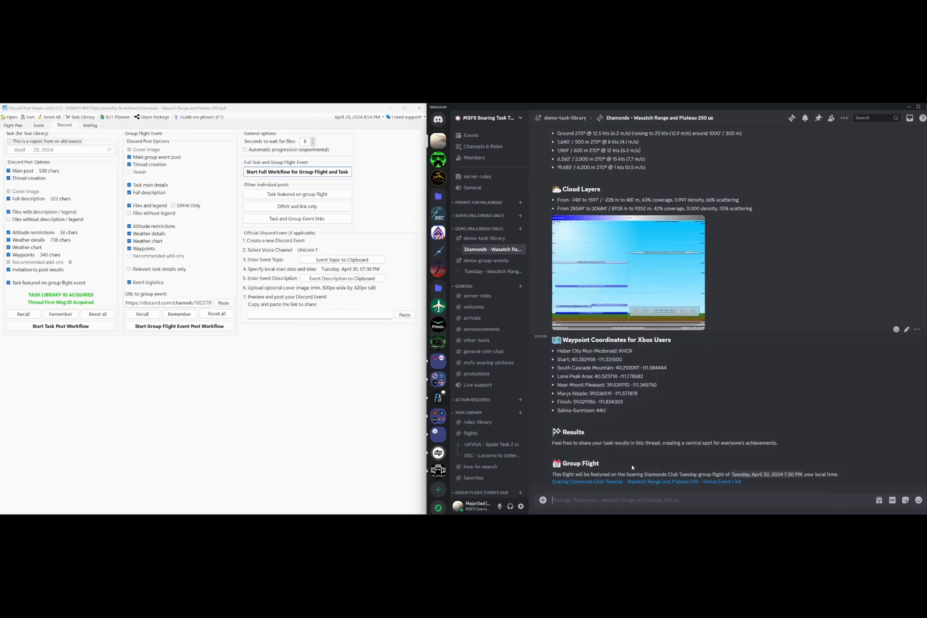
left_click(632, 483)
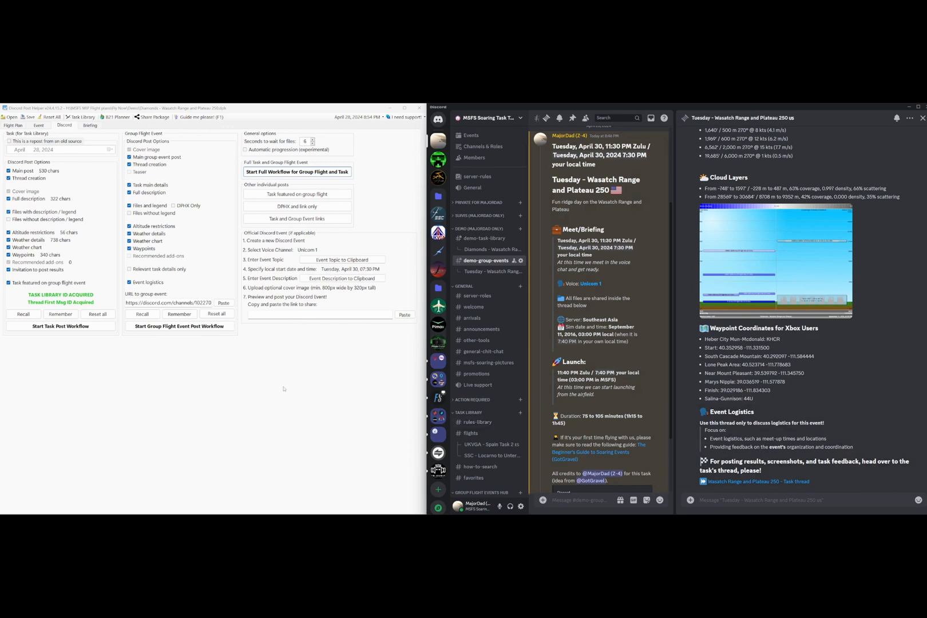
scroll(815, 404, "up", 3)
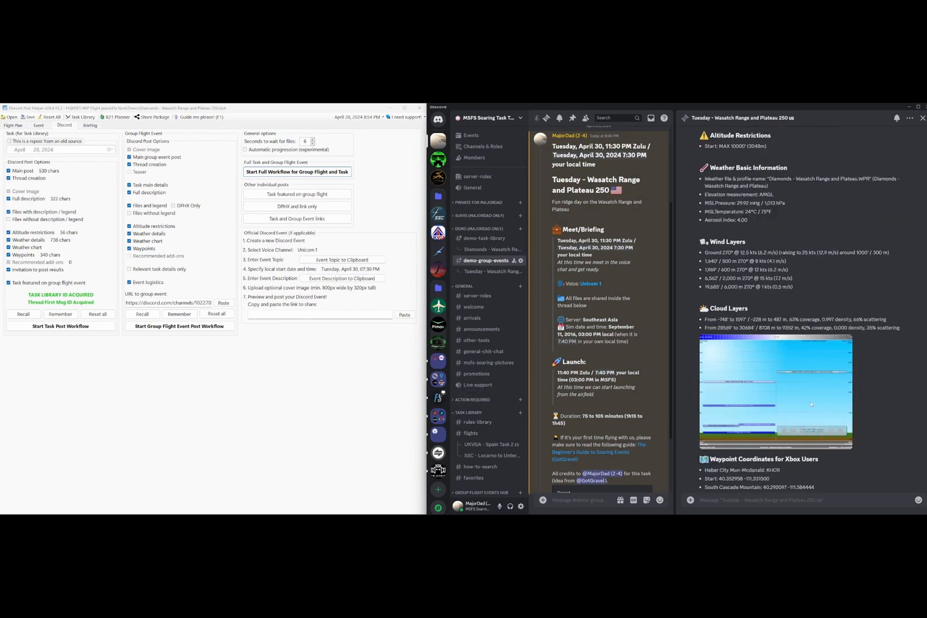
scroll(815, 405, "up", 5)
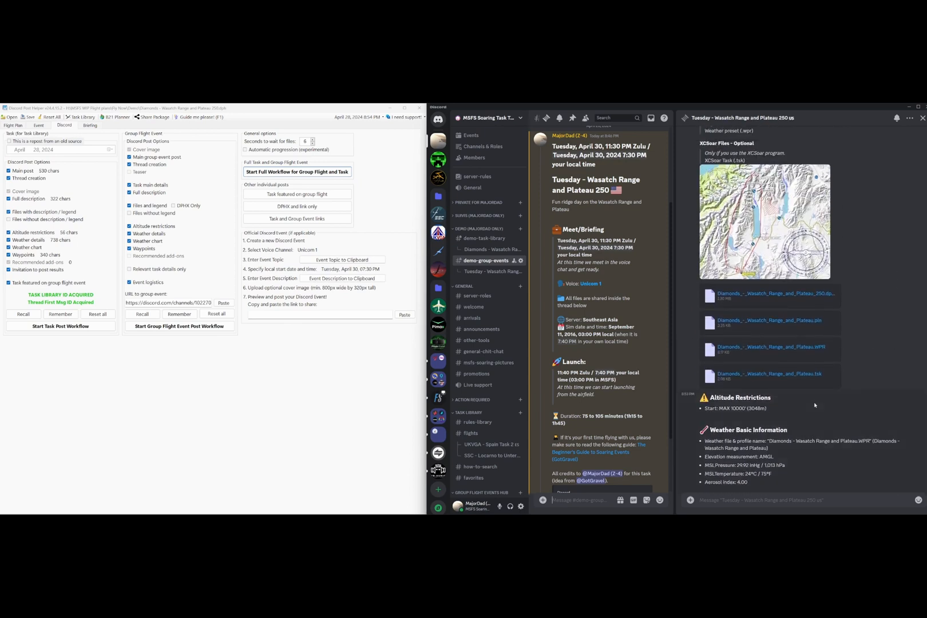
scroll(816, 405, "up", 1)
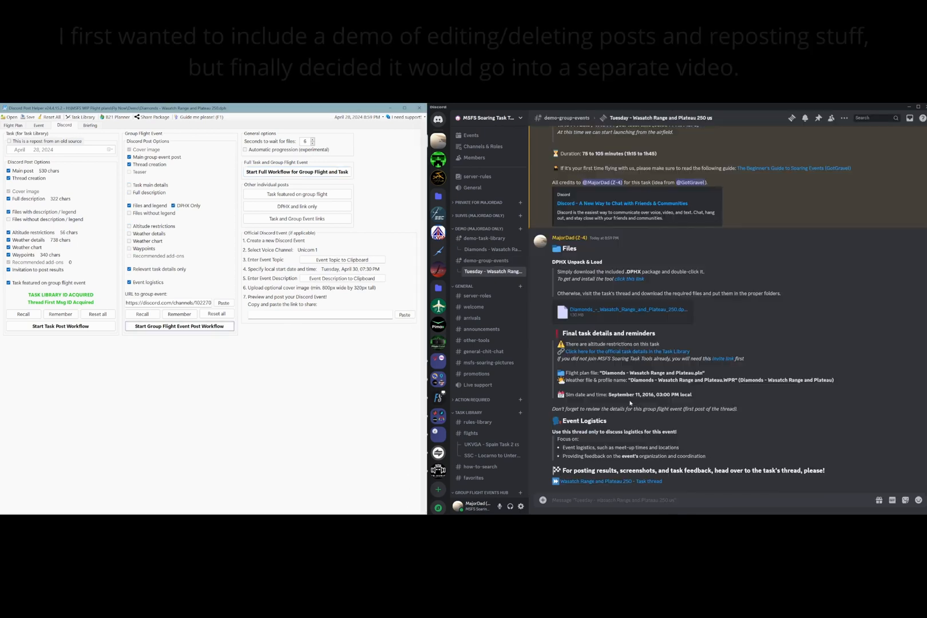